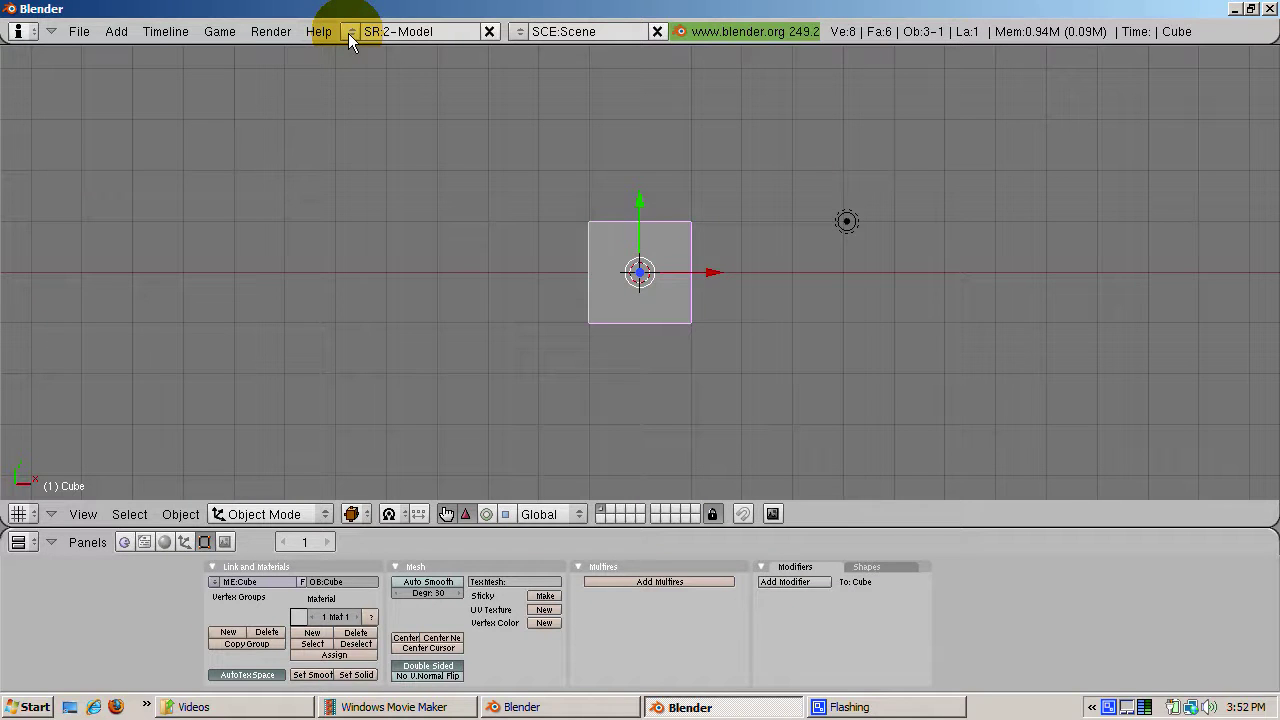
- Switch to the 1-Animation screen layout and set the animation end frame to 100
left_click(348, 33)
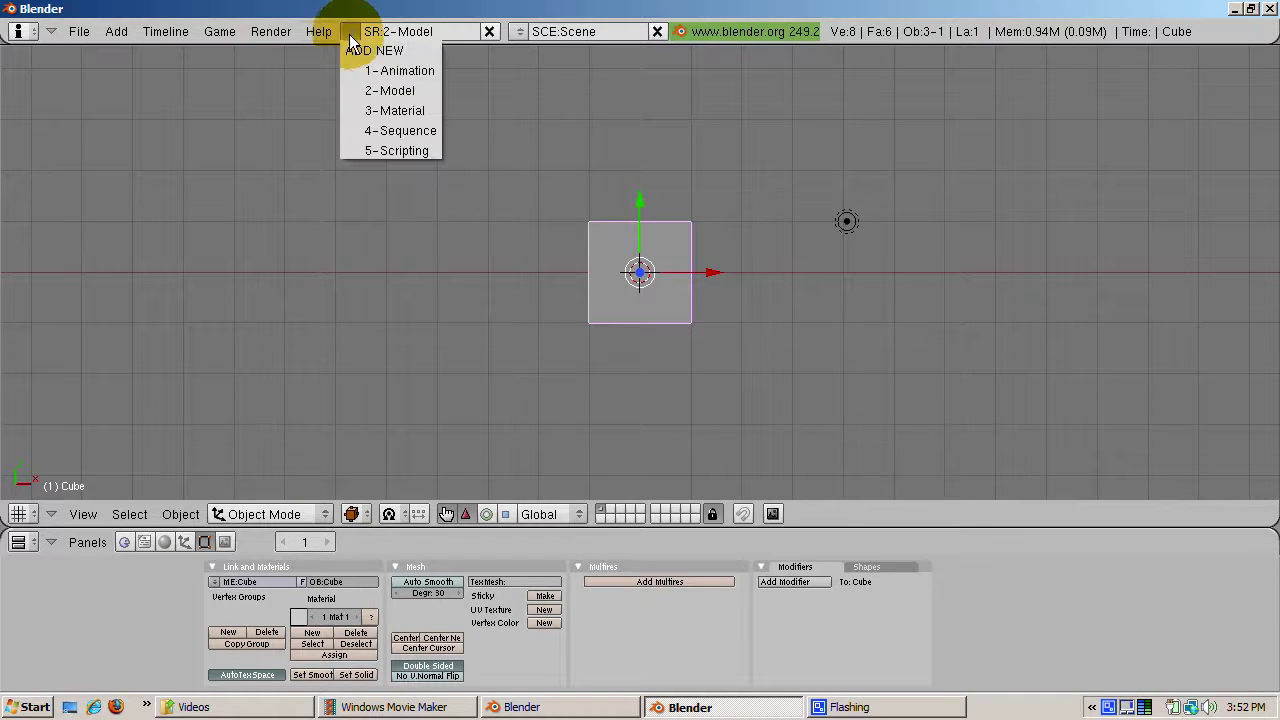
left_click(365, 66)
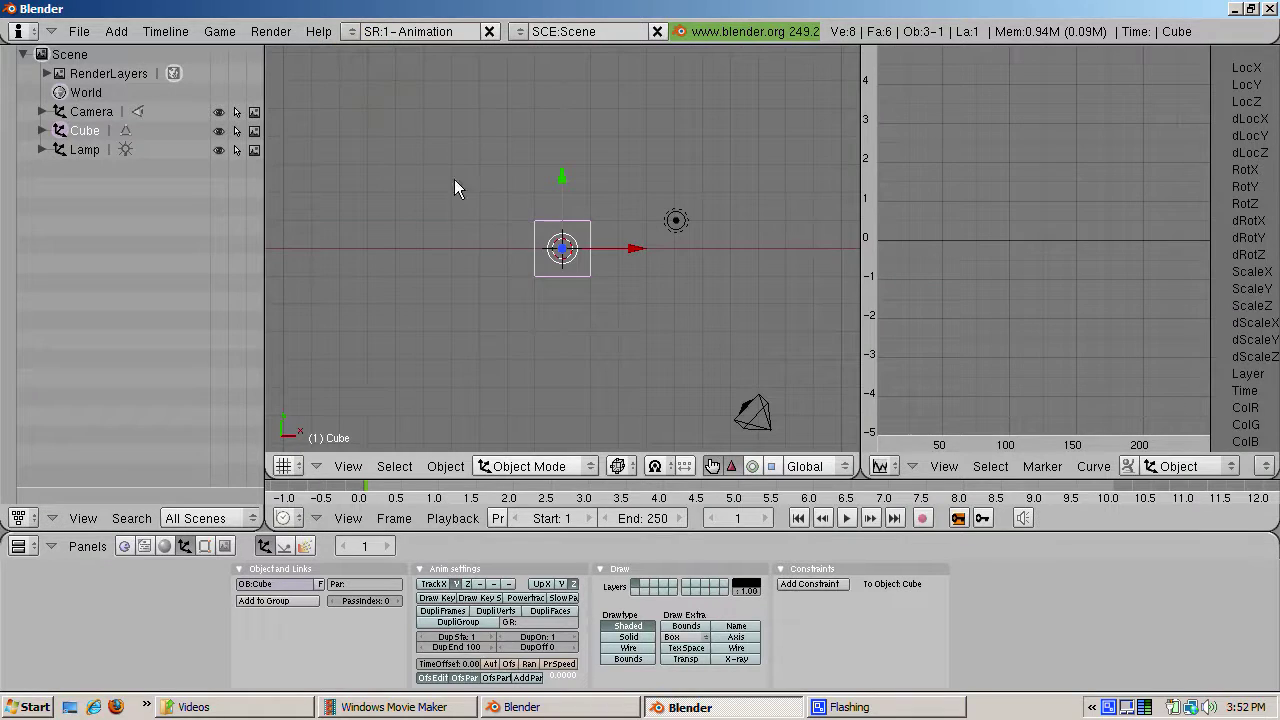
scroll(487, 245, "down", 2)
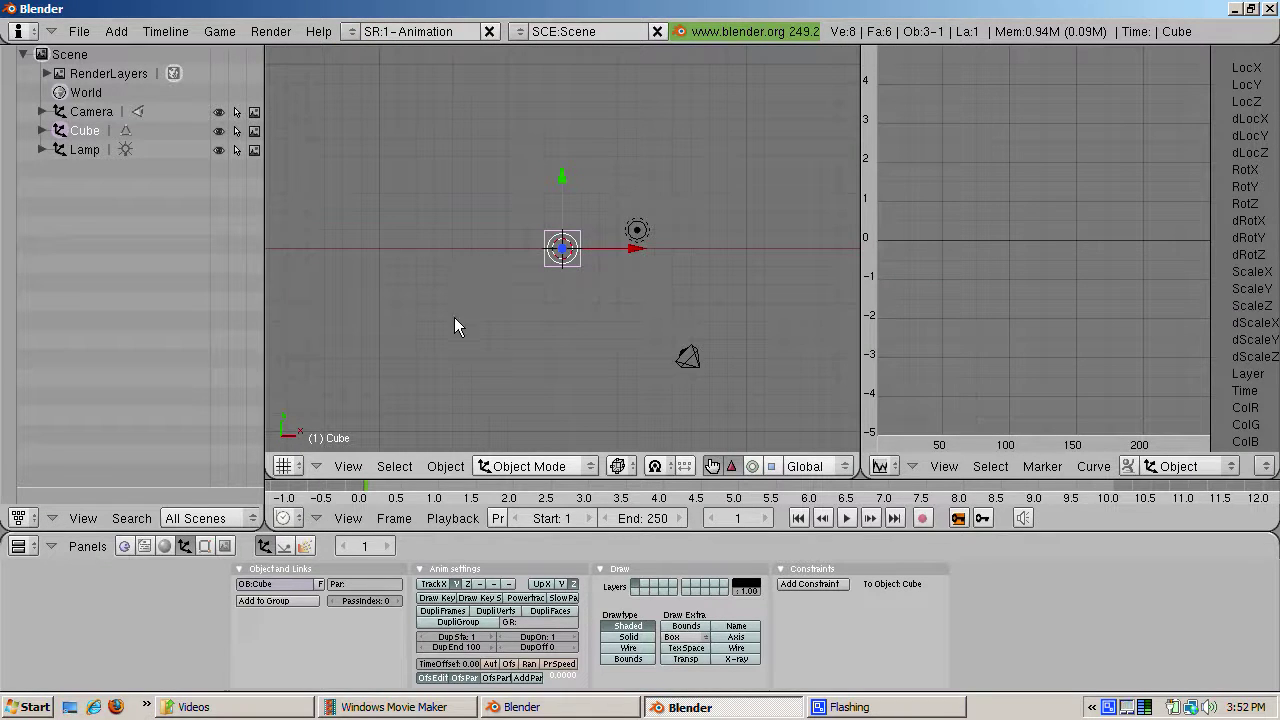
left_click(656, 518)
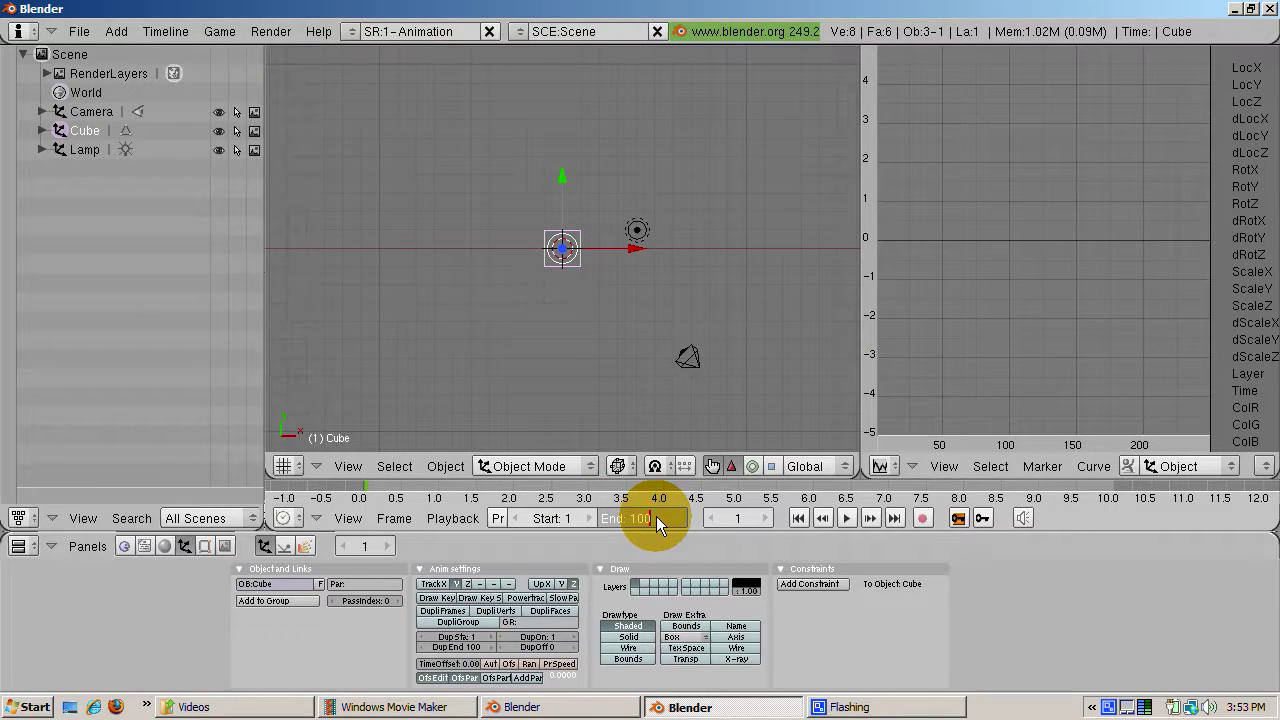
type("100")
key("Return")
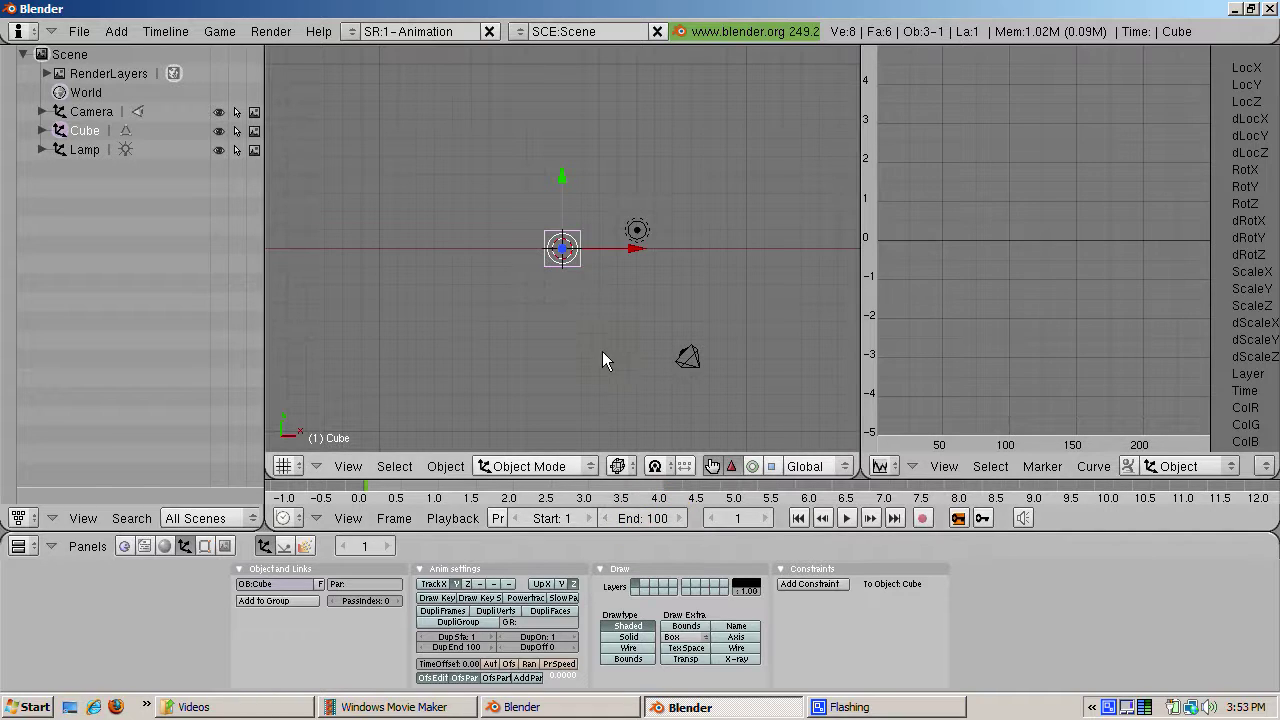
- Delete the default cube and add a plane mesh in its place
key("x")
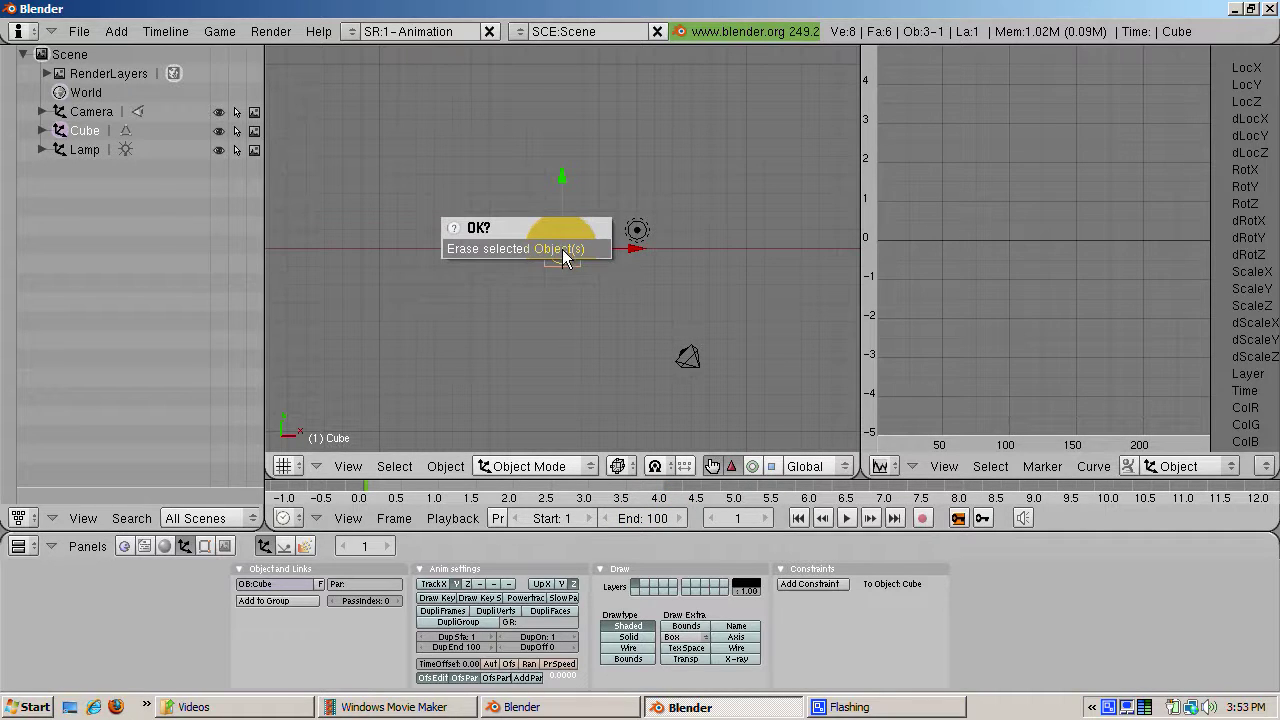
left_click(563, 256)
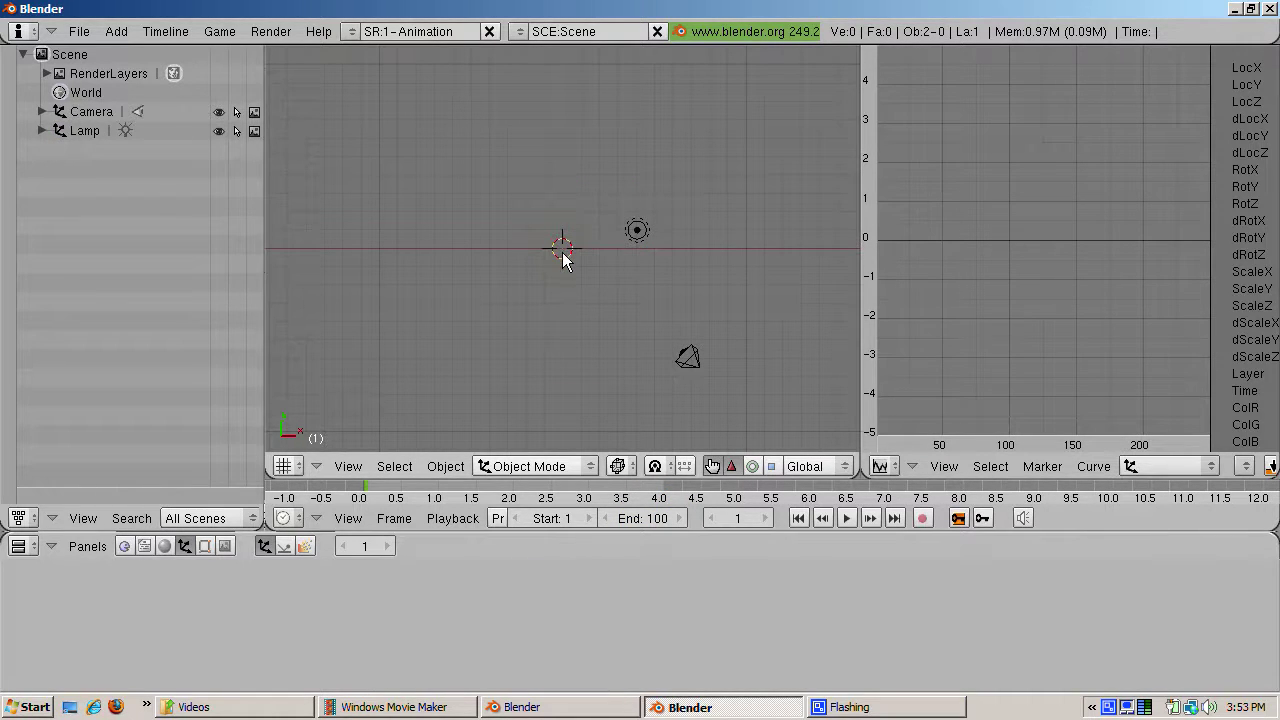
key("space")
mouse_move(660, 250)
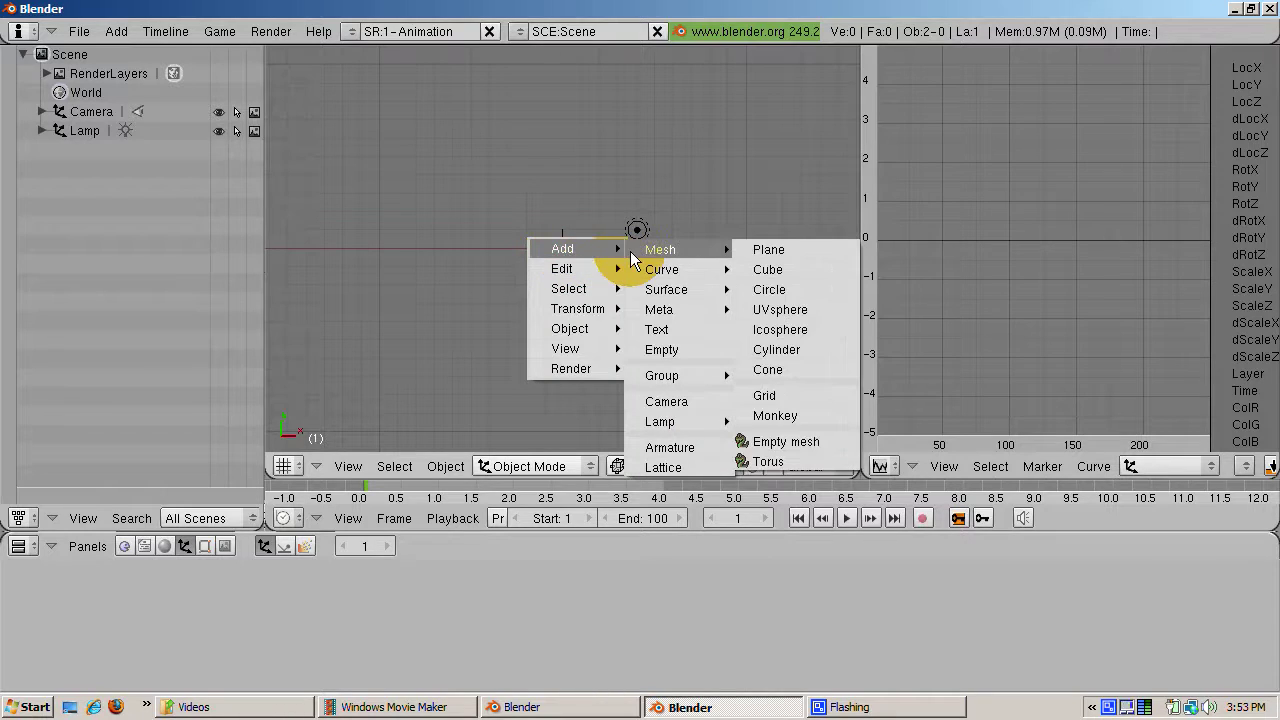
left_click(742, 250)
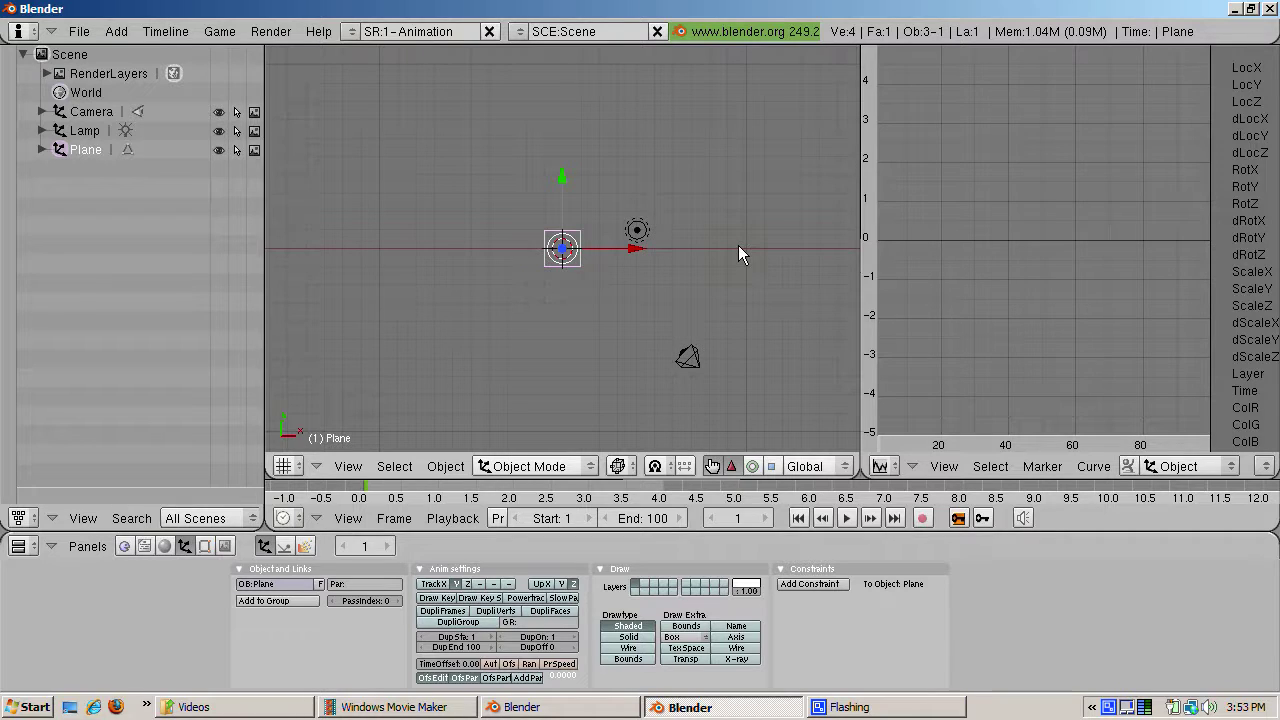
- Subdivide the plane once in Edit Mode, giving four faces
key("Tab")
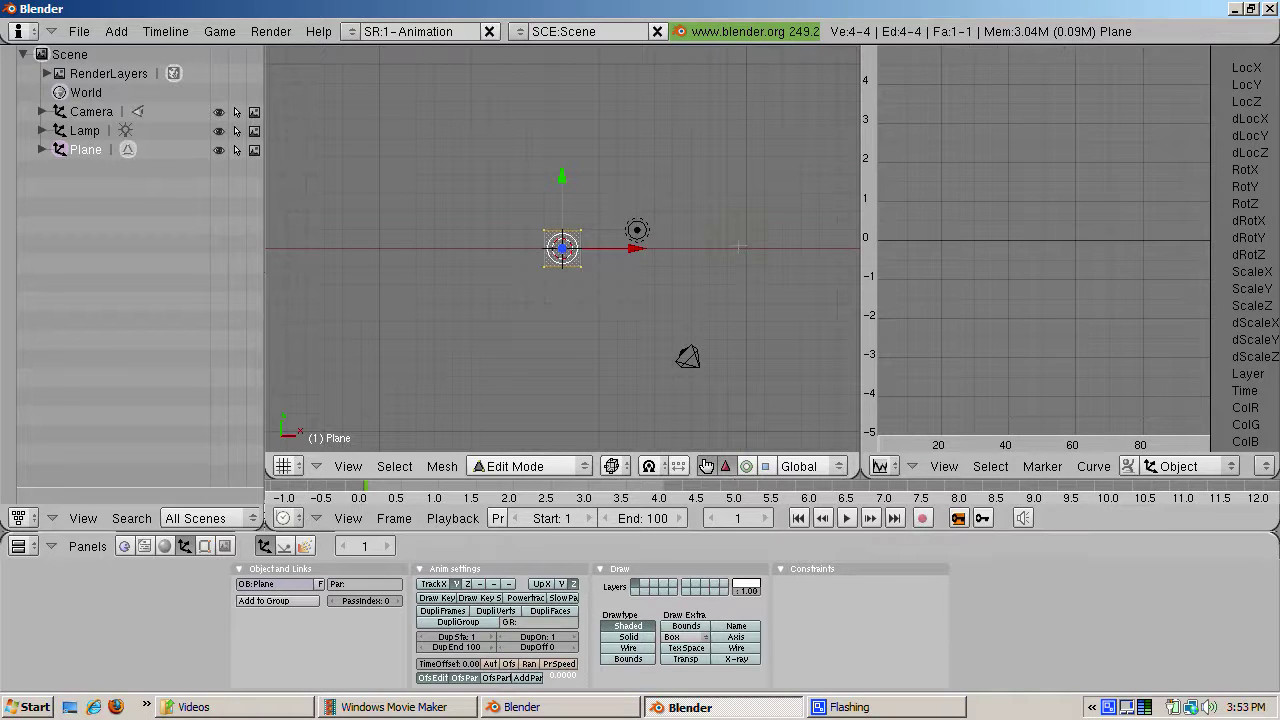
key("w")
left_click(735, 246)
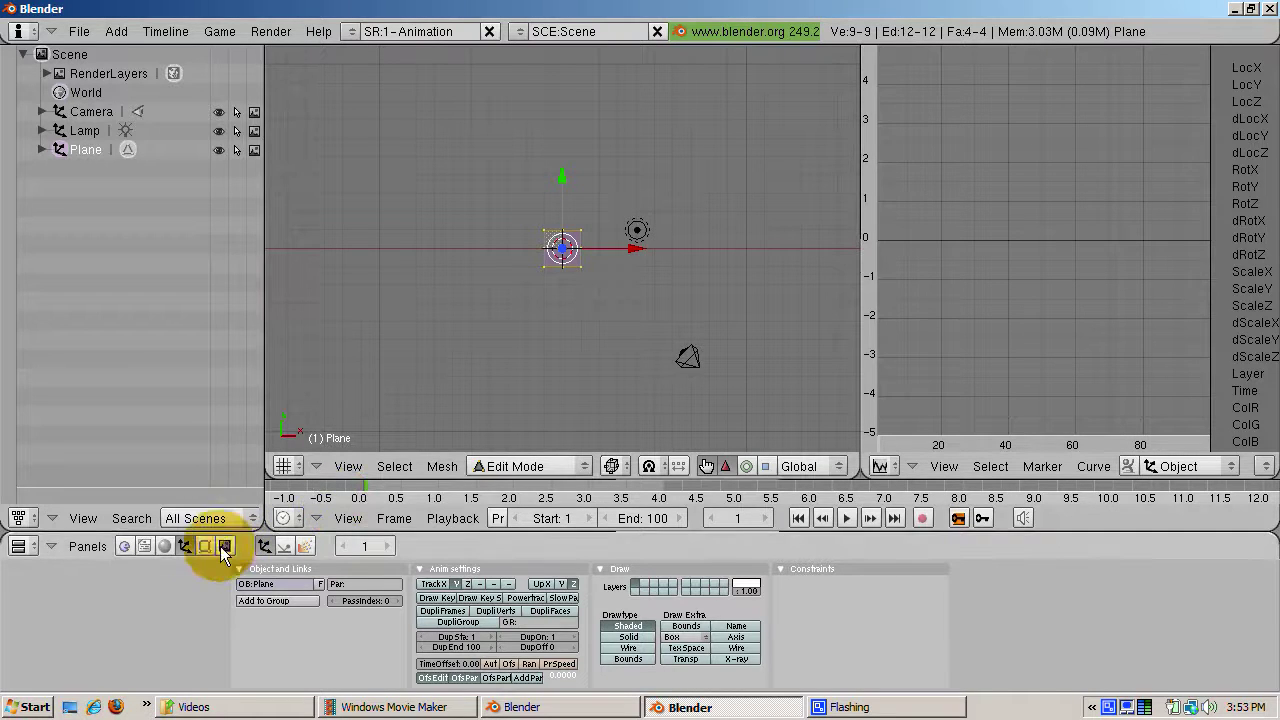
- Add an Emitter particle system (PSys) to the plane and hide the viewport transform manipulator
left_click(286, 548)
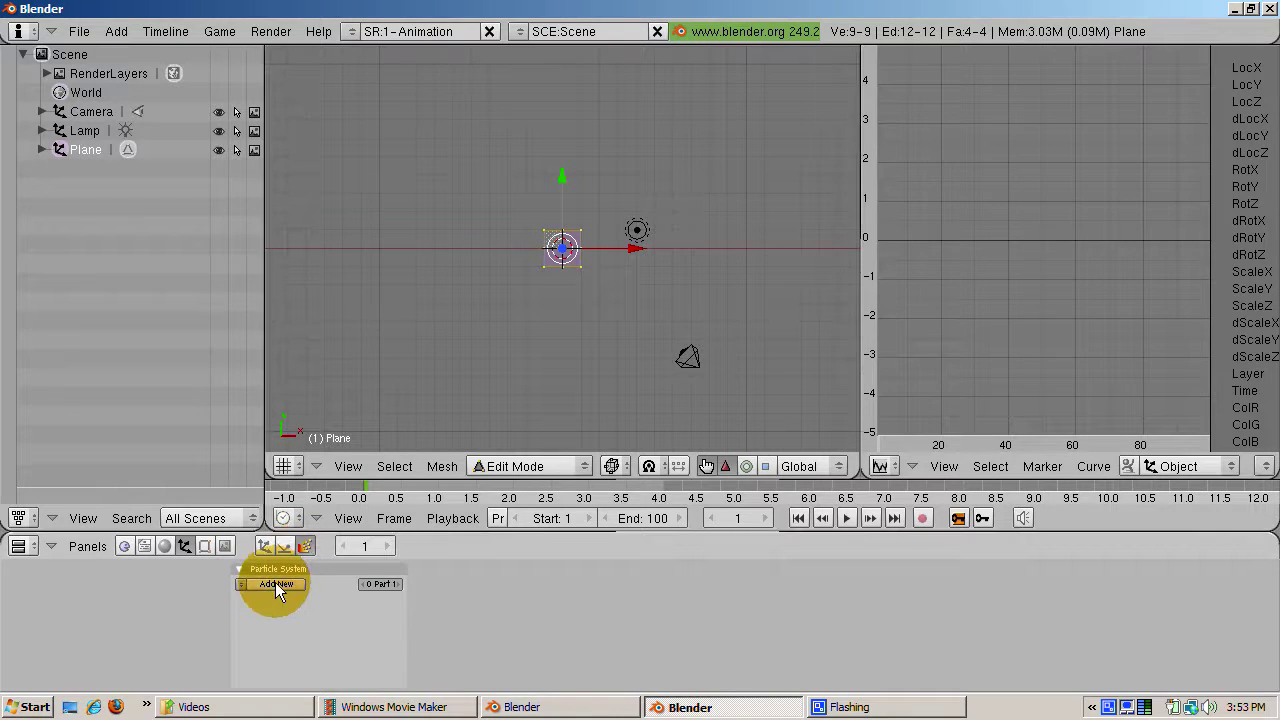
left_click(277, 584)
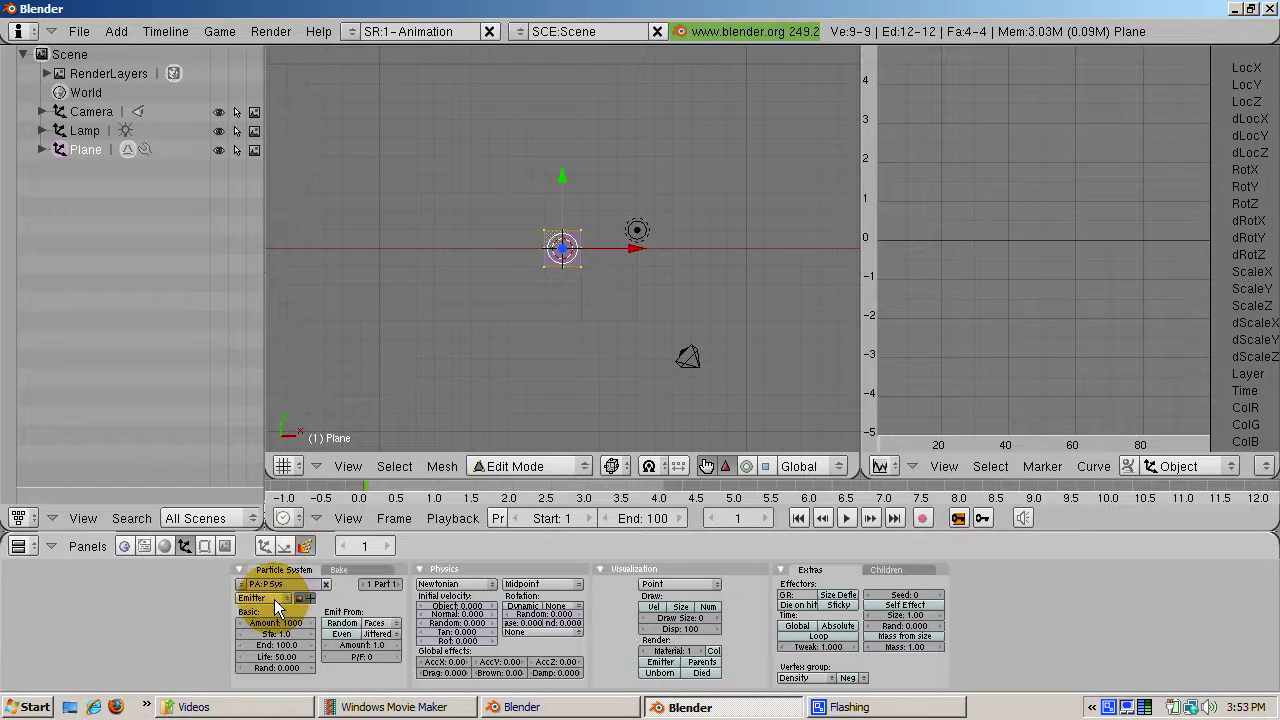
left_click(273, 598)
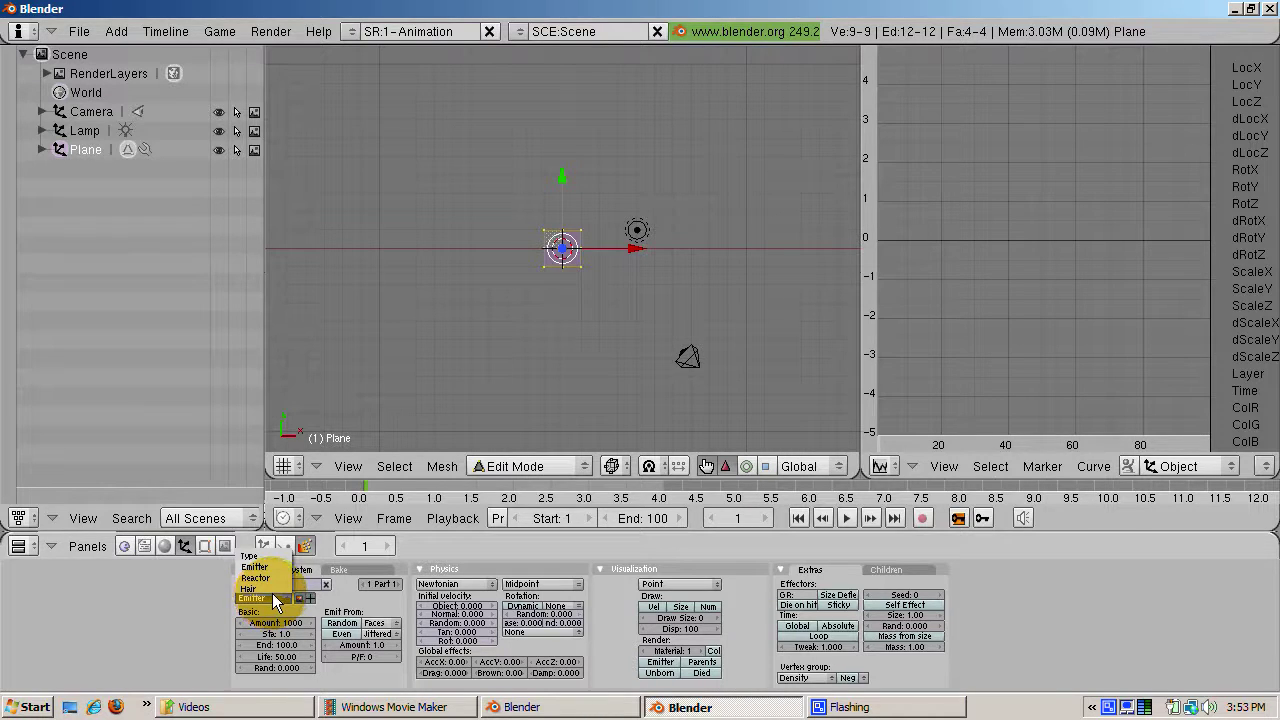
left_click(271, 595)
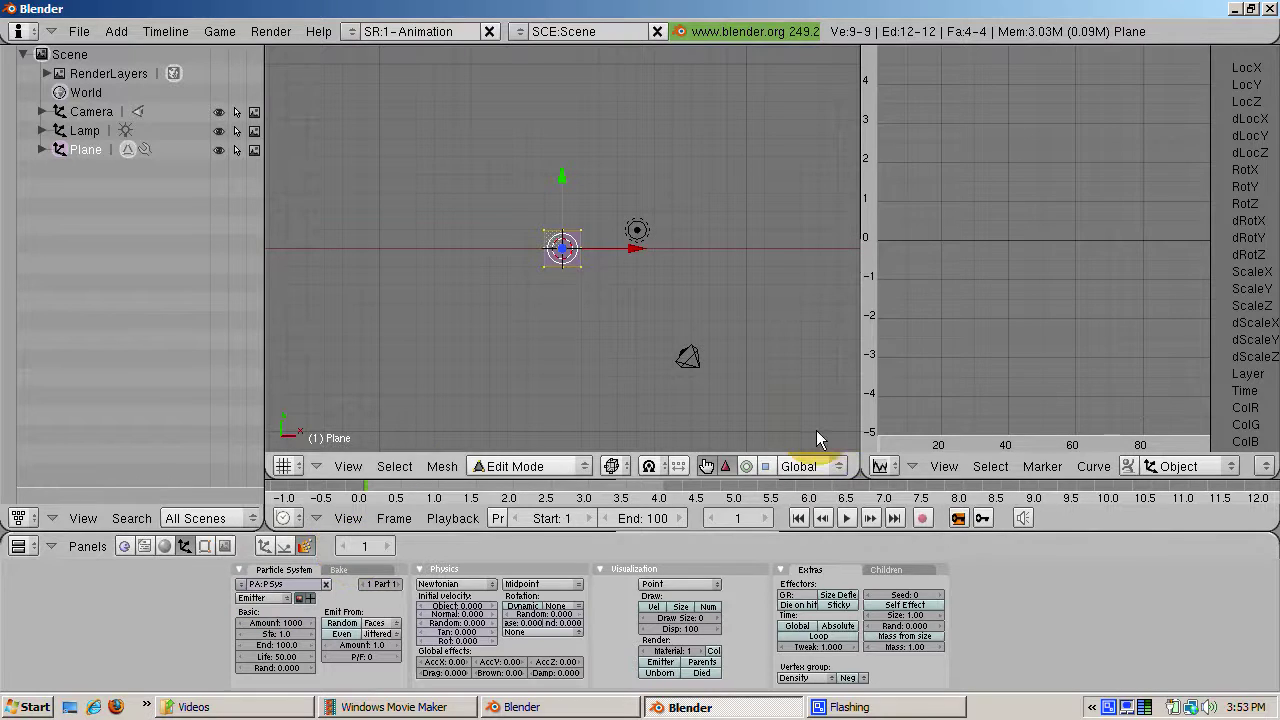
left_click(706, 464)
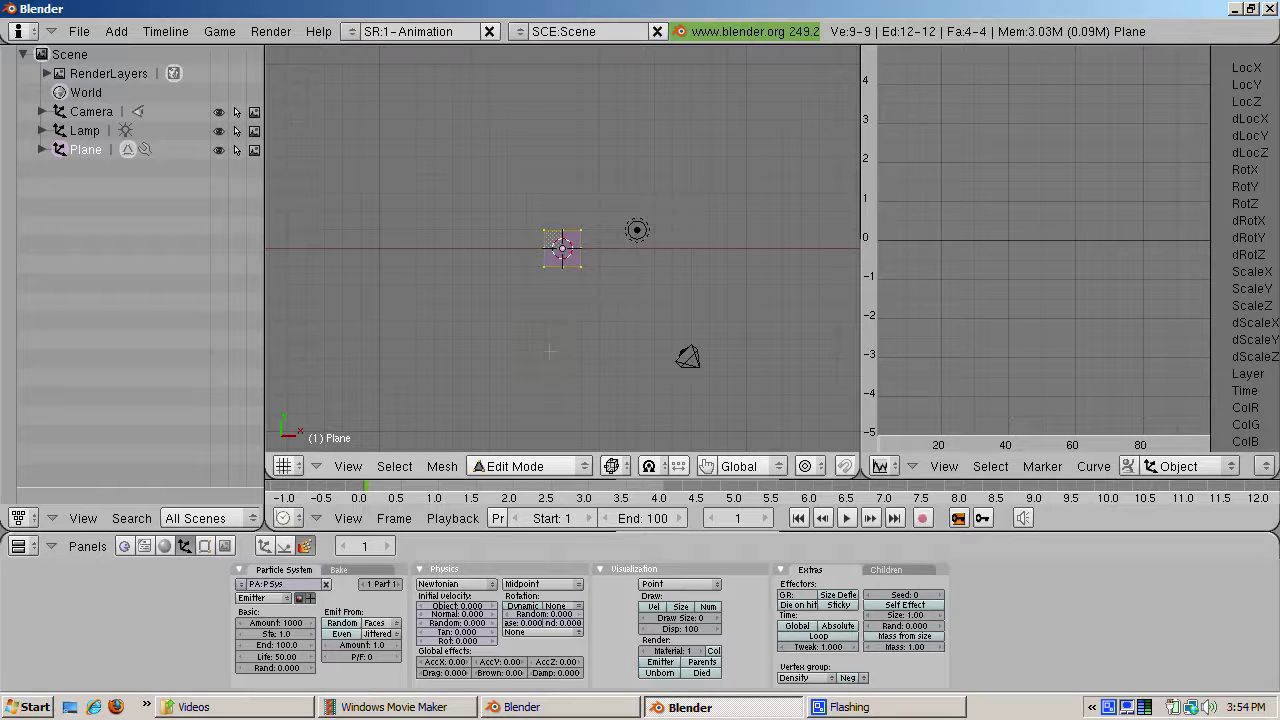
- Set the particle Amount to 10000
left_click(290, 622)
left_click(288, 622)
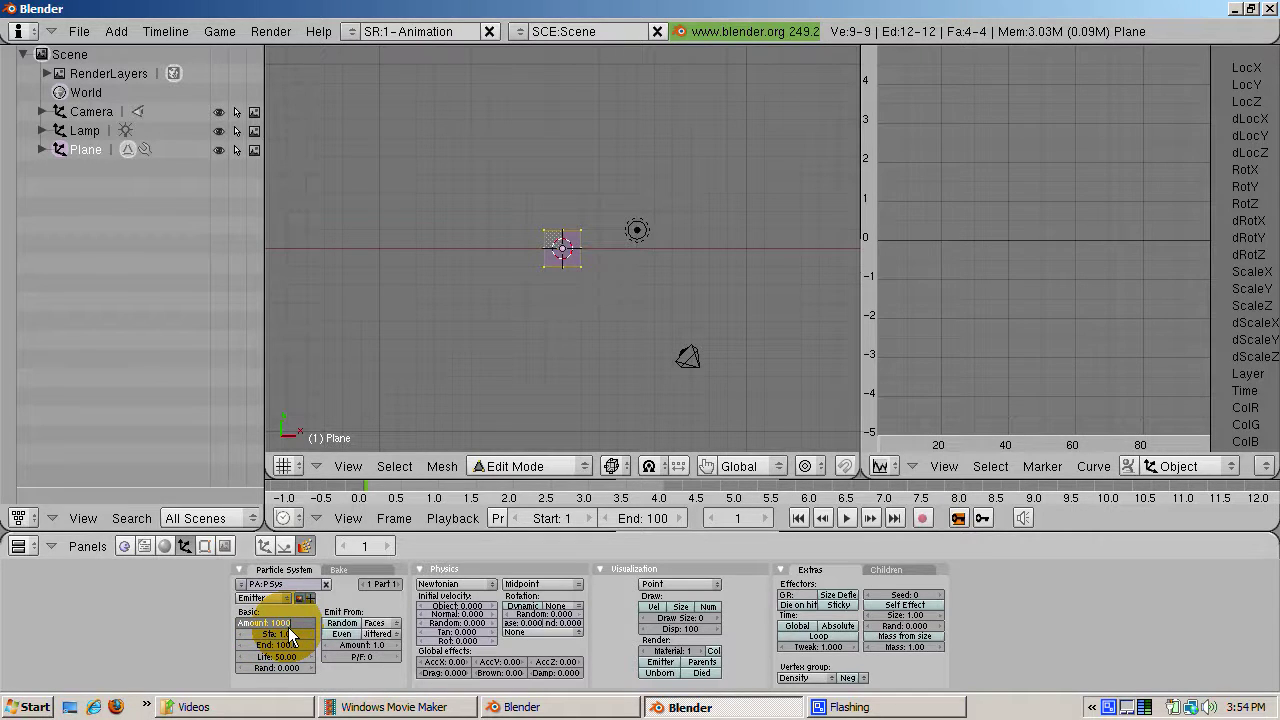
type("10000")
key("Return")
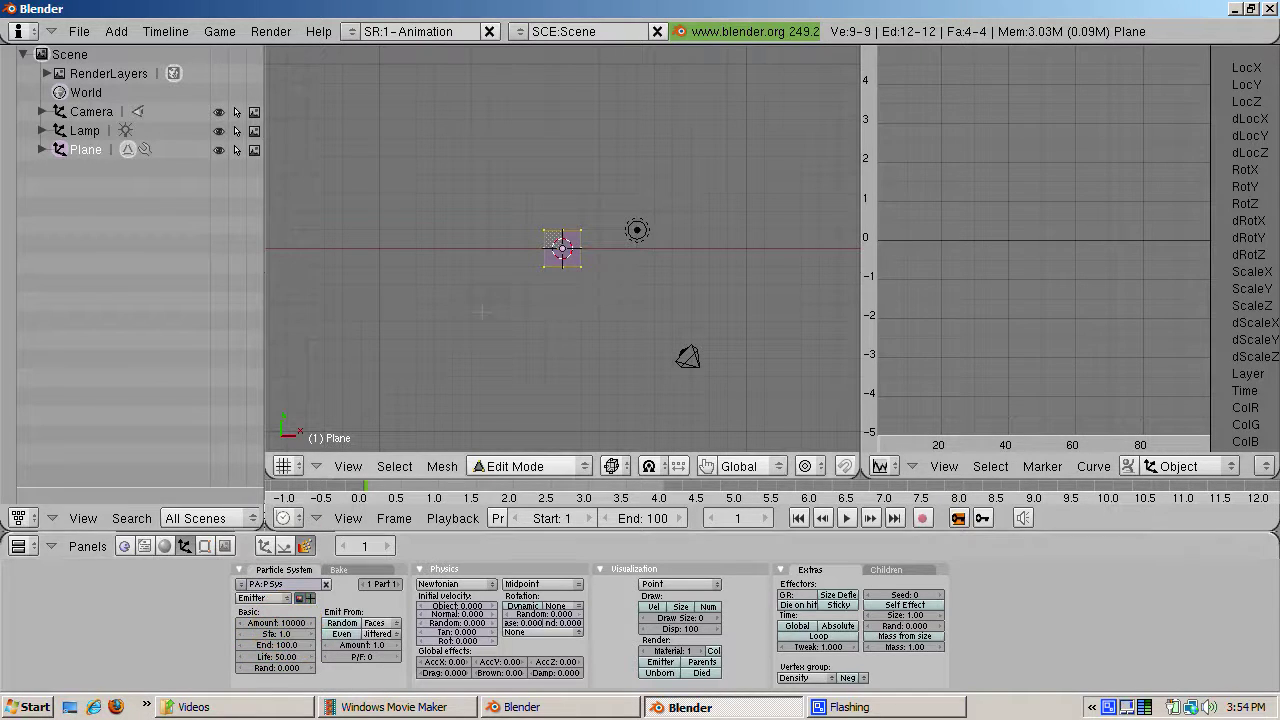
- Return to Object Mode and play the animation to preview the emission from a tilted view
key("Tab")
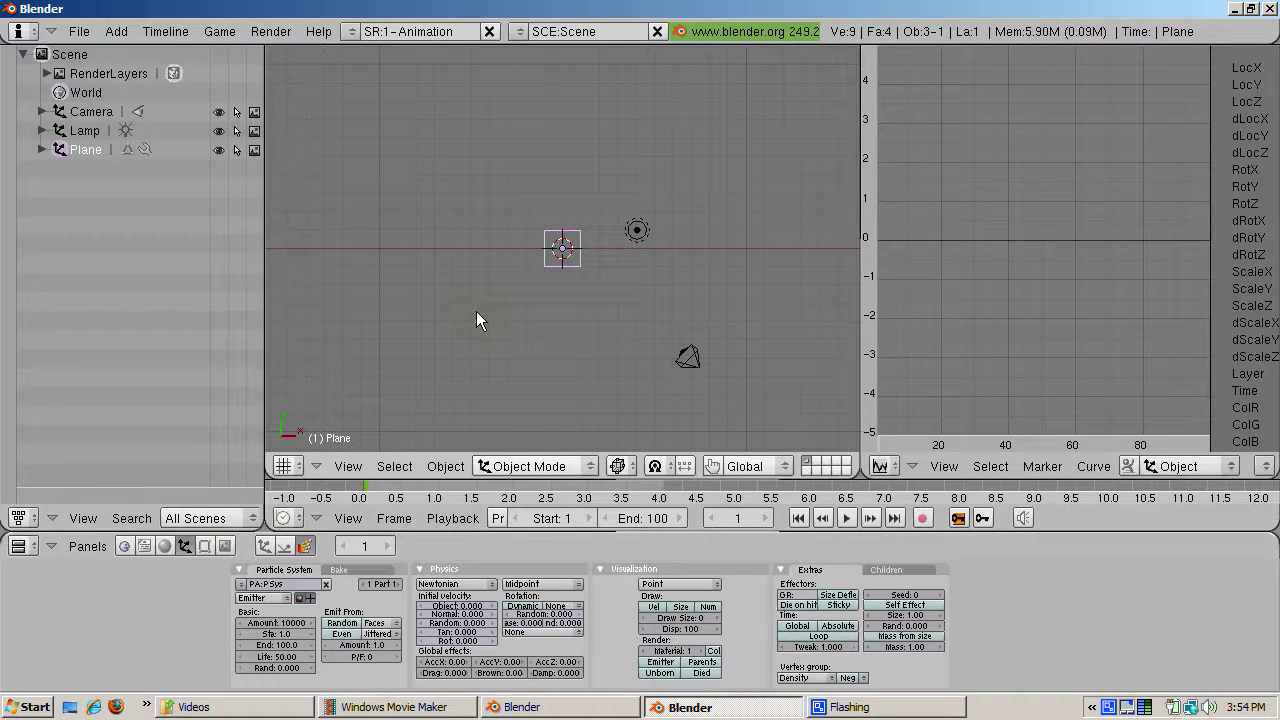
key("alt+a")
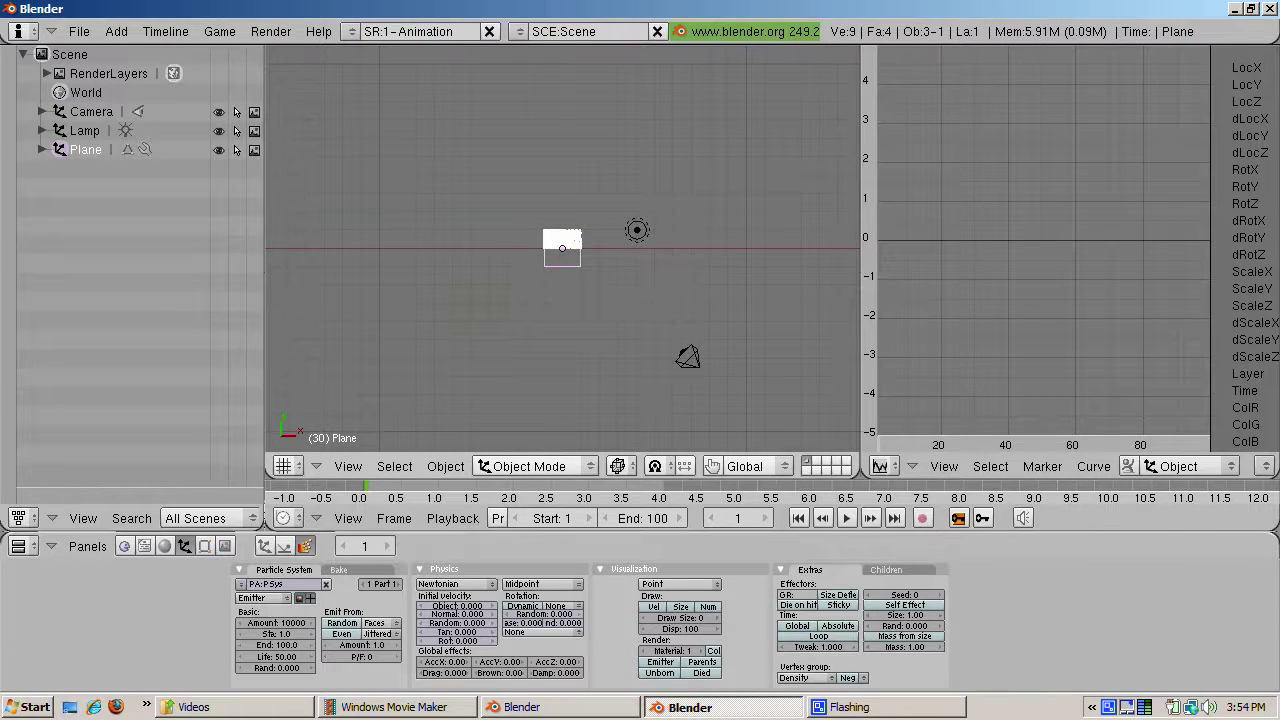
middle_click_drag(560, 250, 600, 260)
key("Escape")
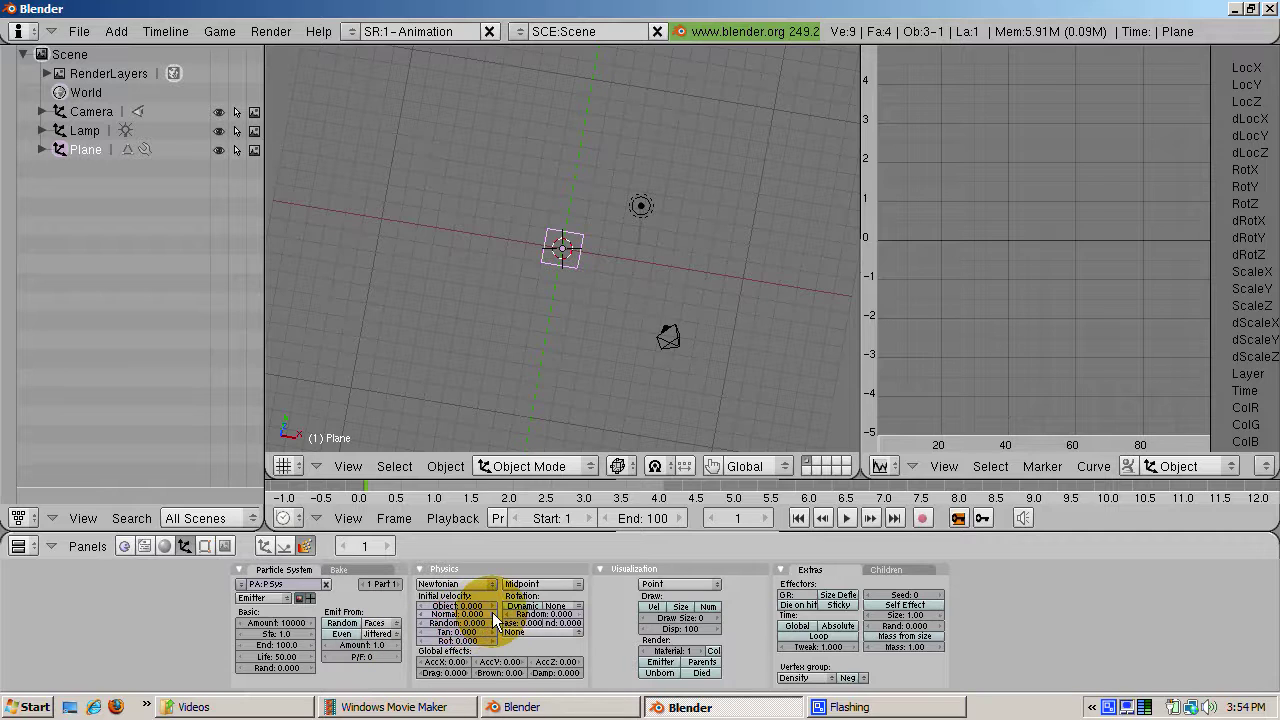
- Set the Normal initial velocity to 1.000 and preview the particles rising from the plane
left_click(460, 614)
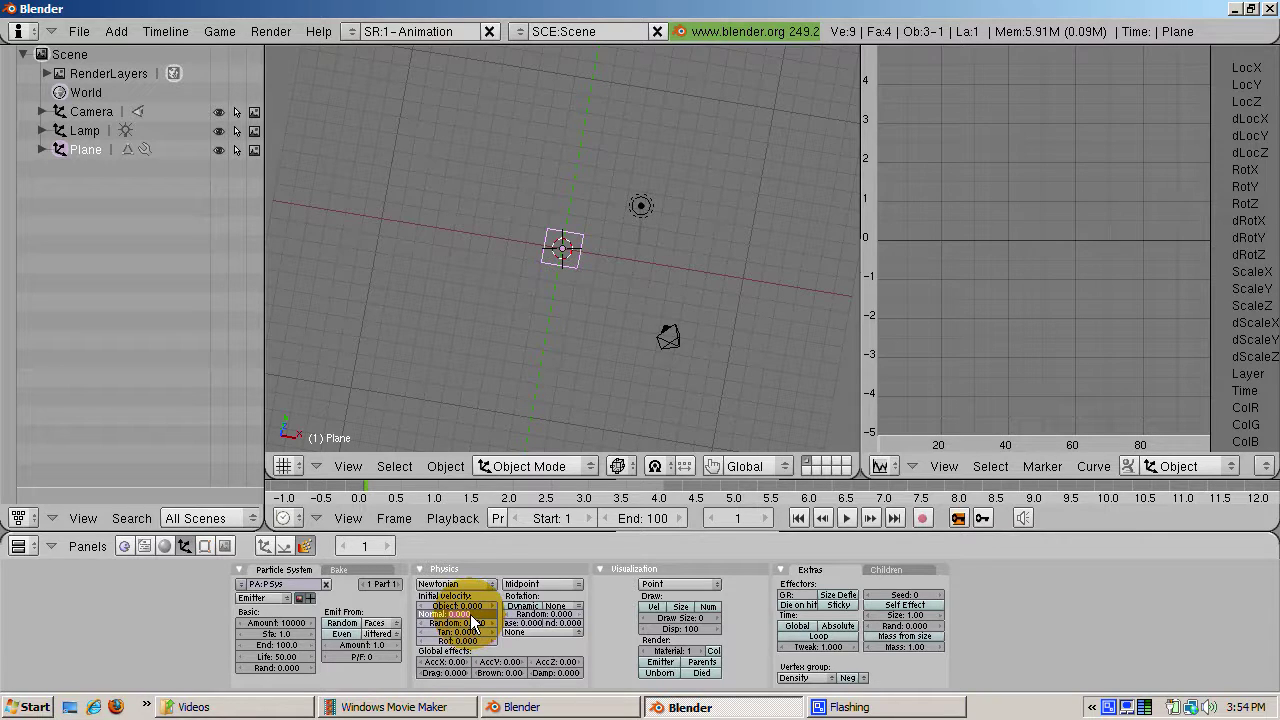
type("1")
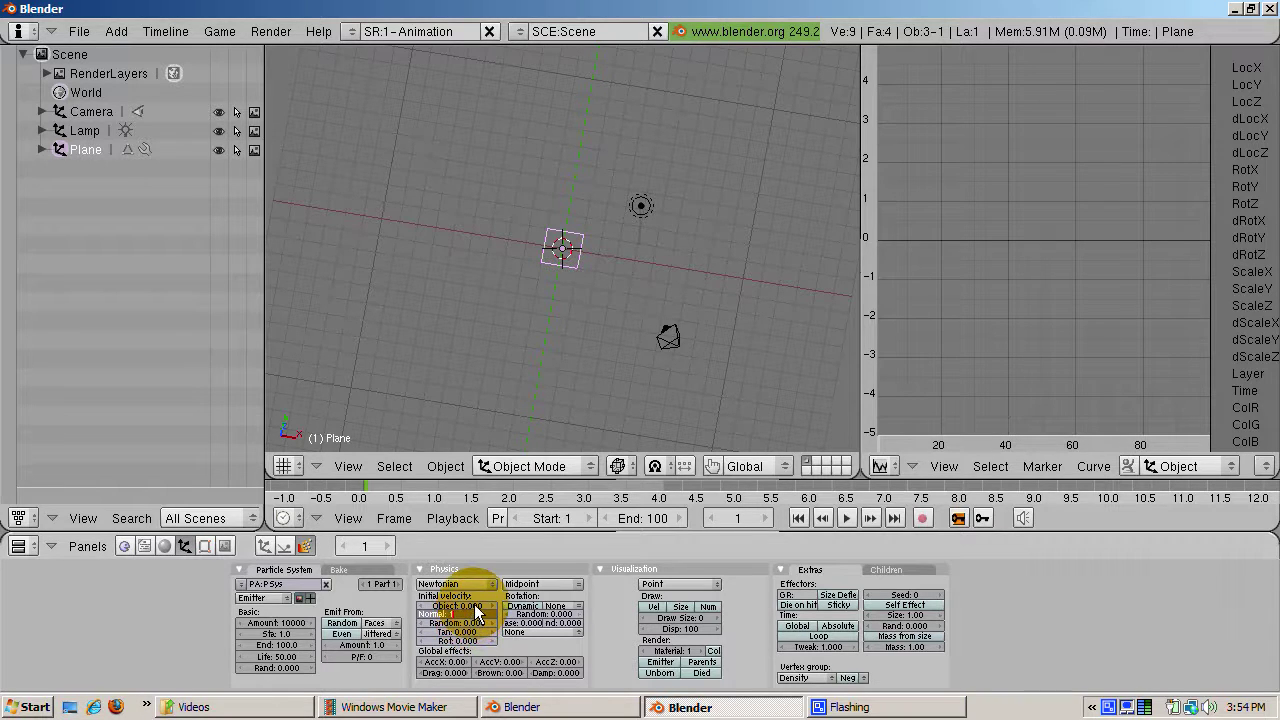
key("Return")
left_click(506, 403)
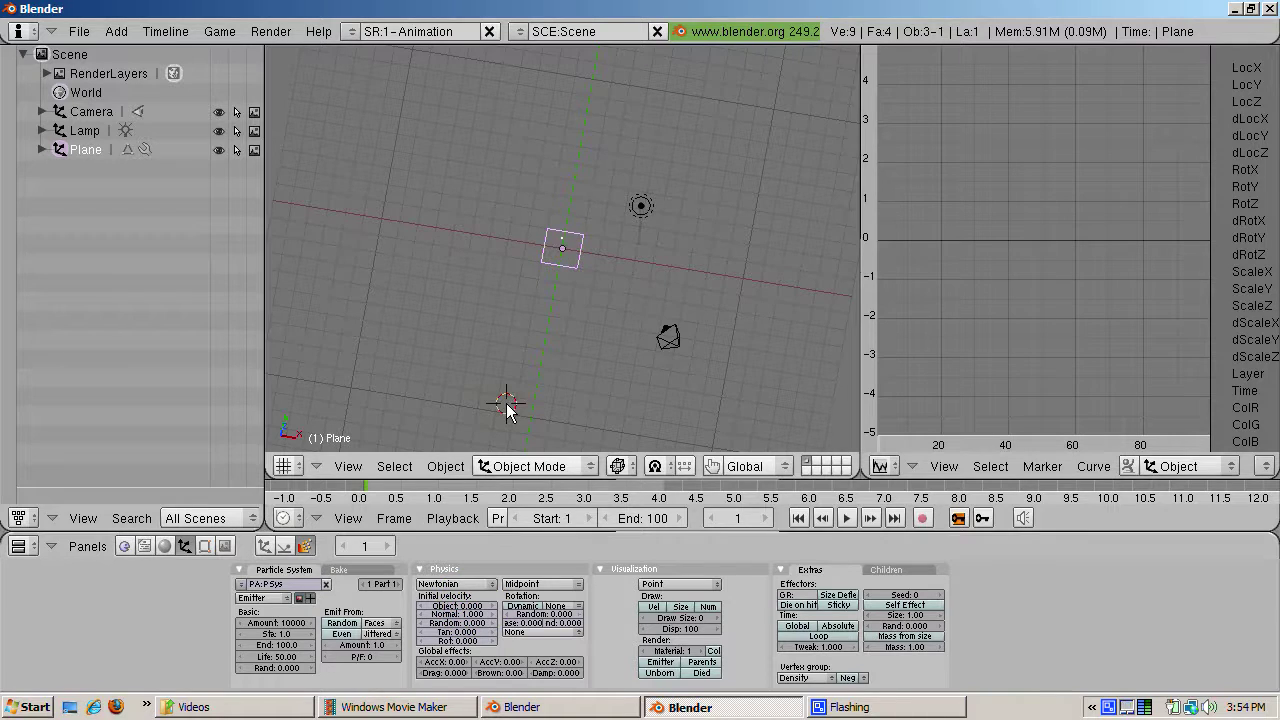
scroll(506, 403, "down", 1)
scroll(507, 408, "up", 5)
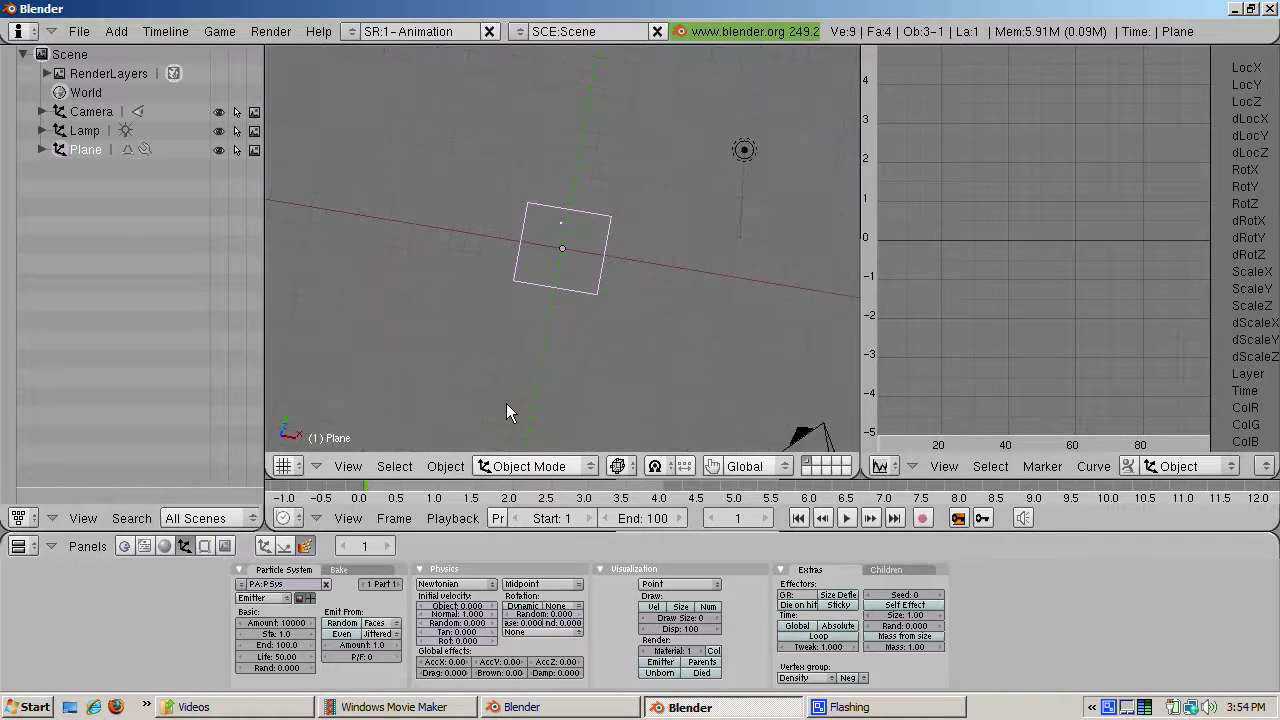
key("alt+a")
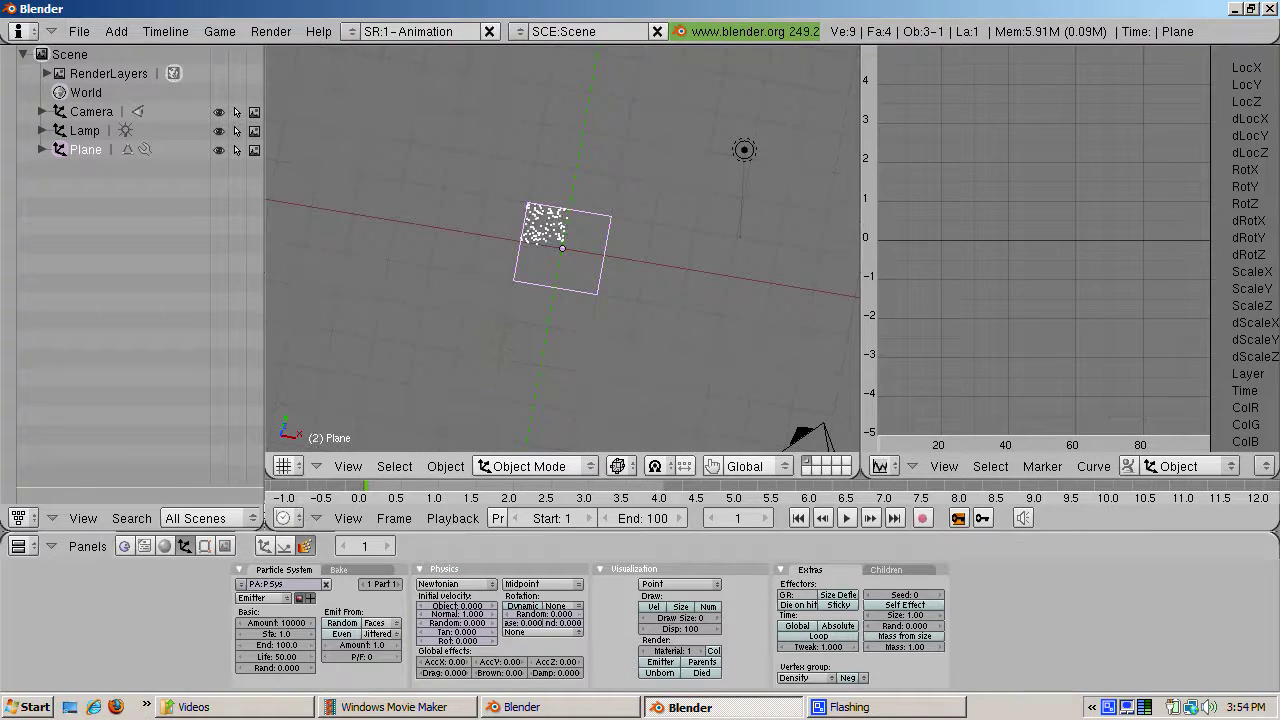
middle_click_drag(506, 403, 560, 362)
left_click(466, 468)
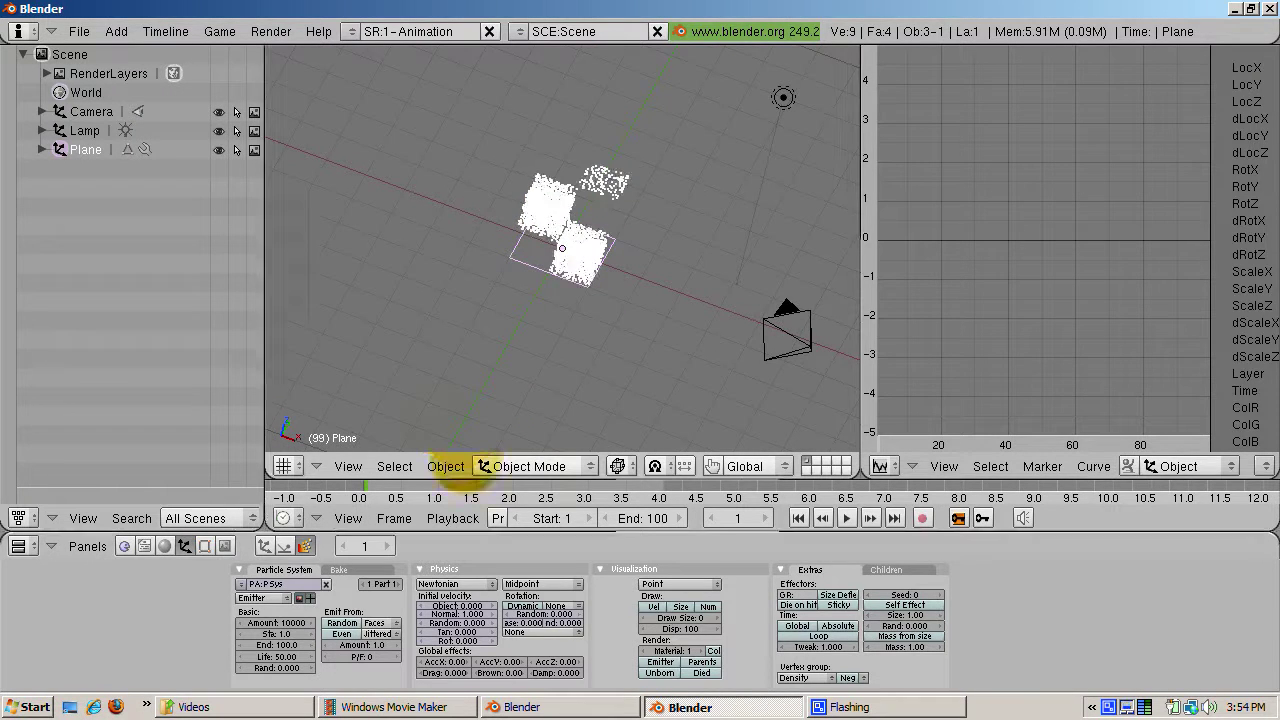
- Give the initial velocity a Random spread of 0.110 and preview the scattered emission
left_click(462, 576)
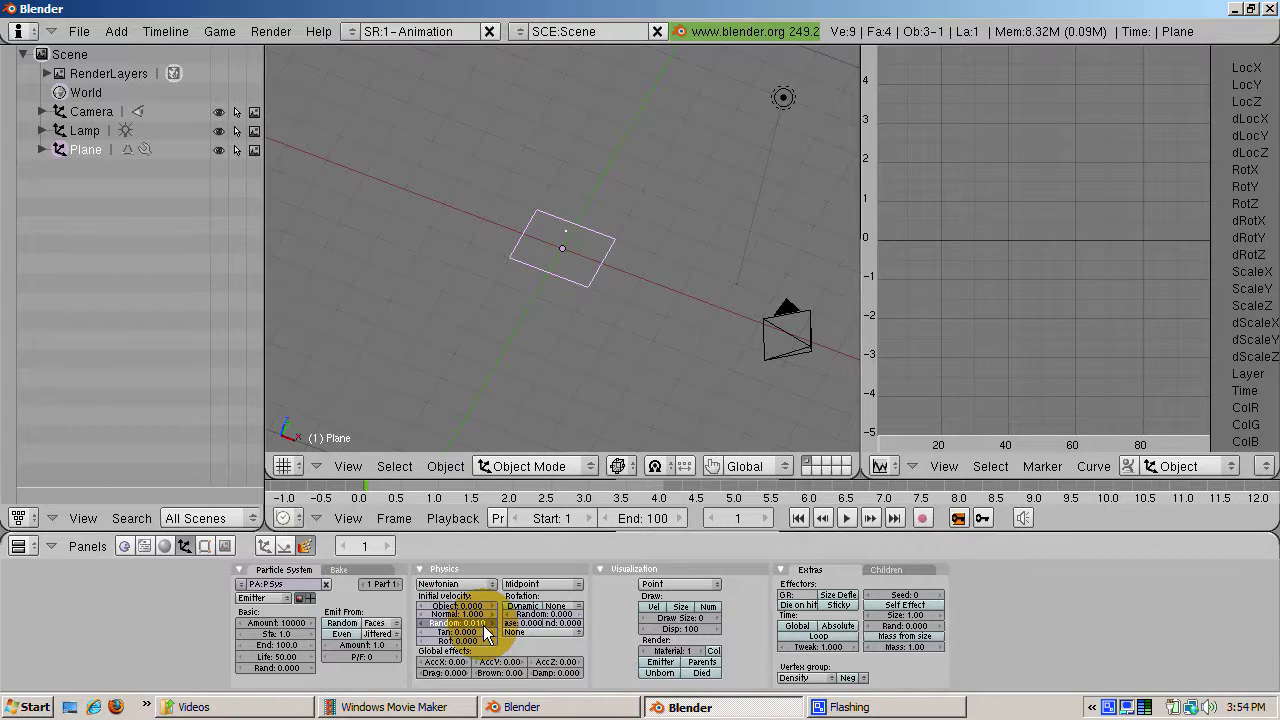
left_click_drag(486, 623, 487, 627)
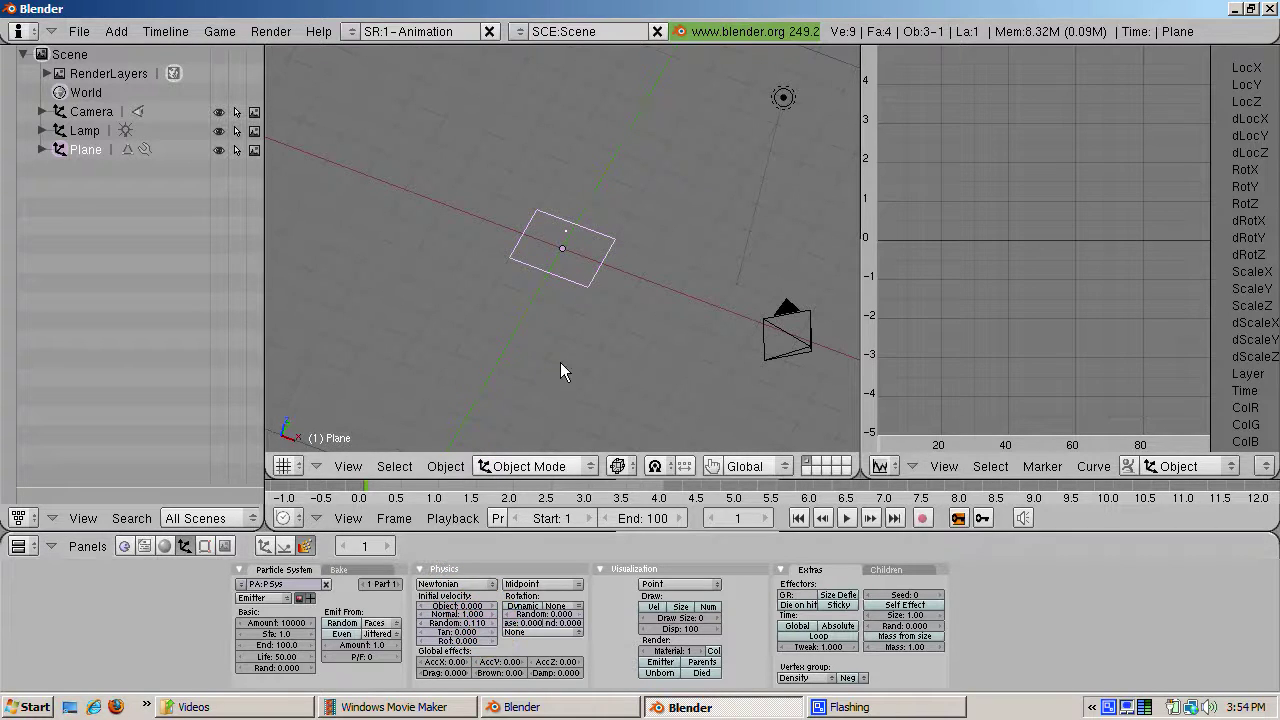
key("alt+a")
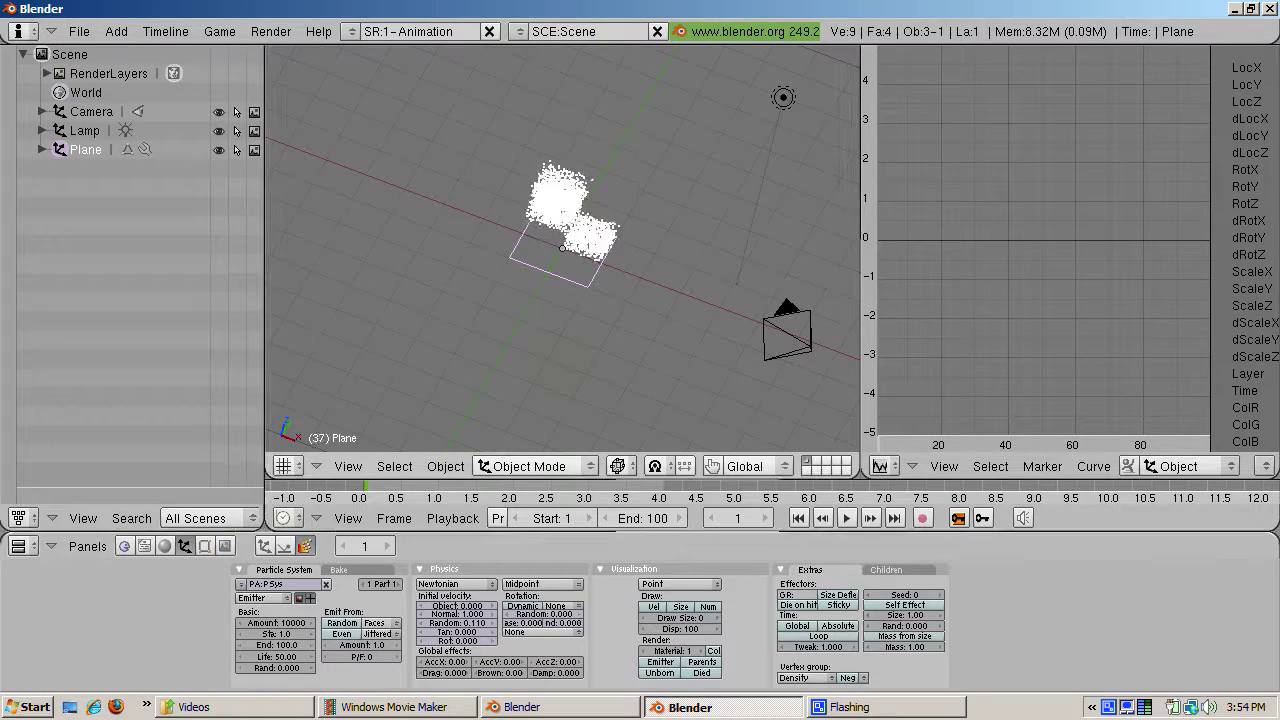
key("Escape")
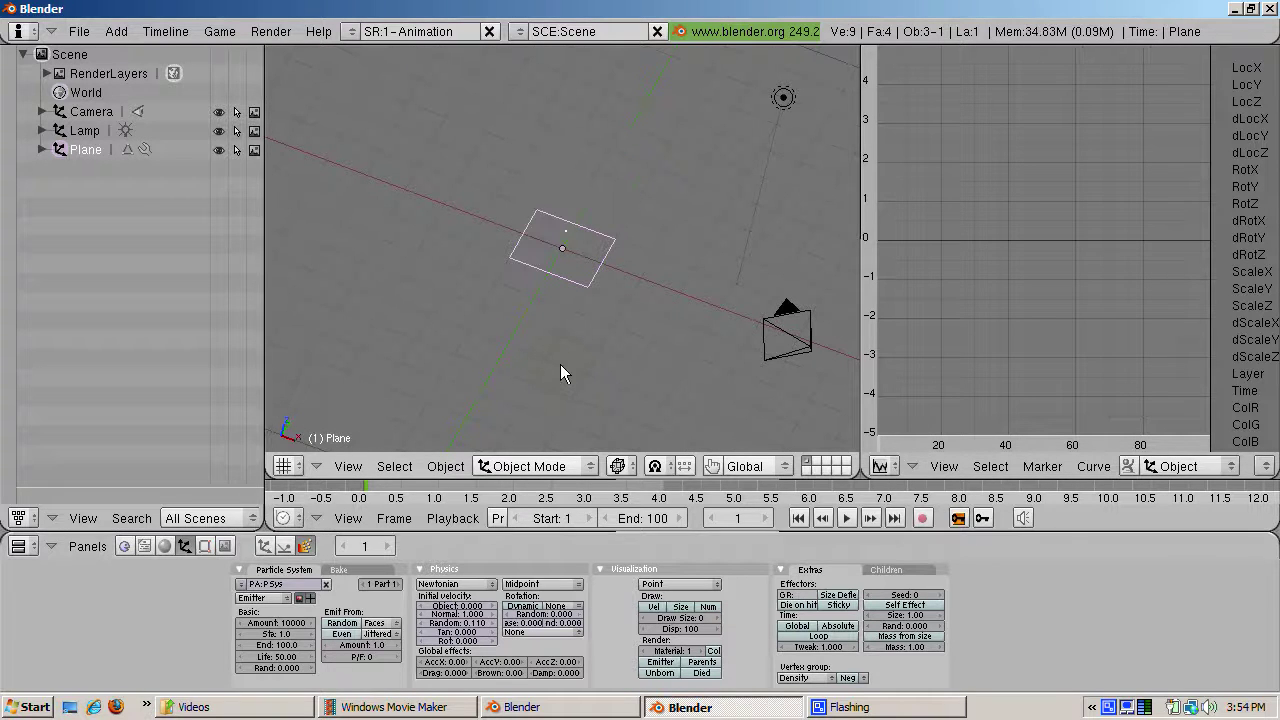
left_click(530, 527)
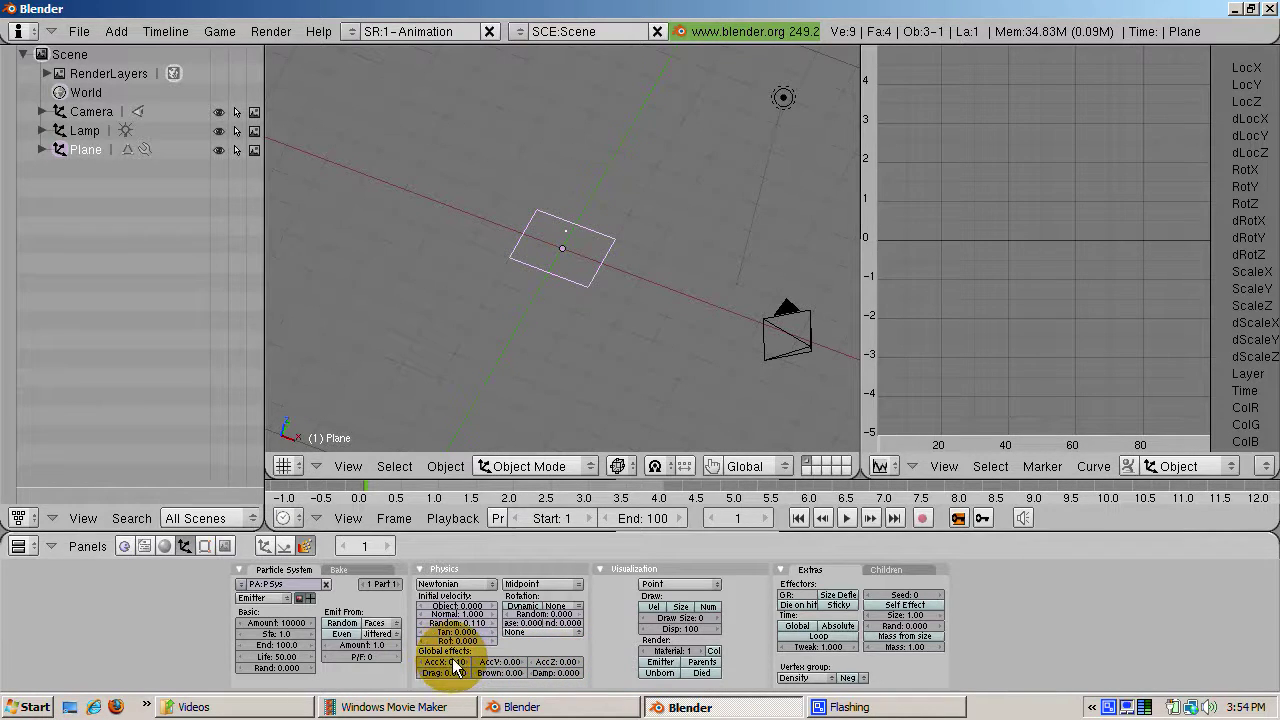
- Set the X acceleration (AccX) to 0.50 and preview the sideways particle drift twice
type("0.5")
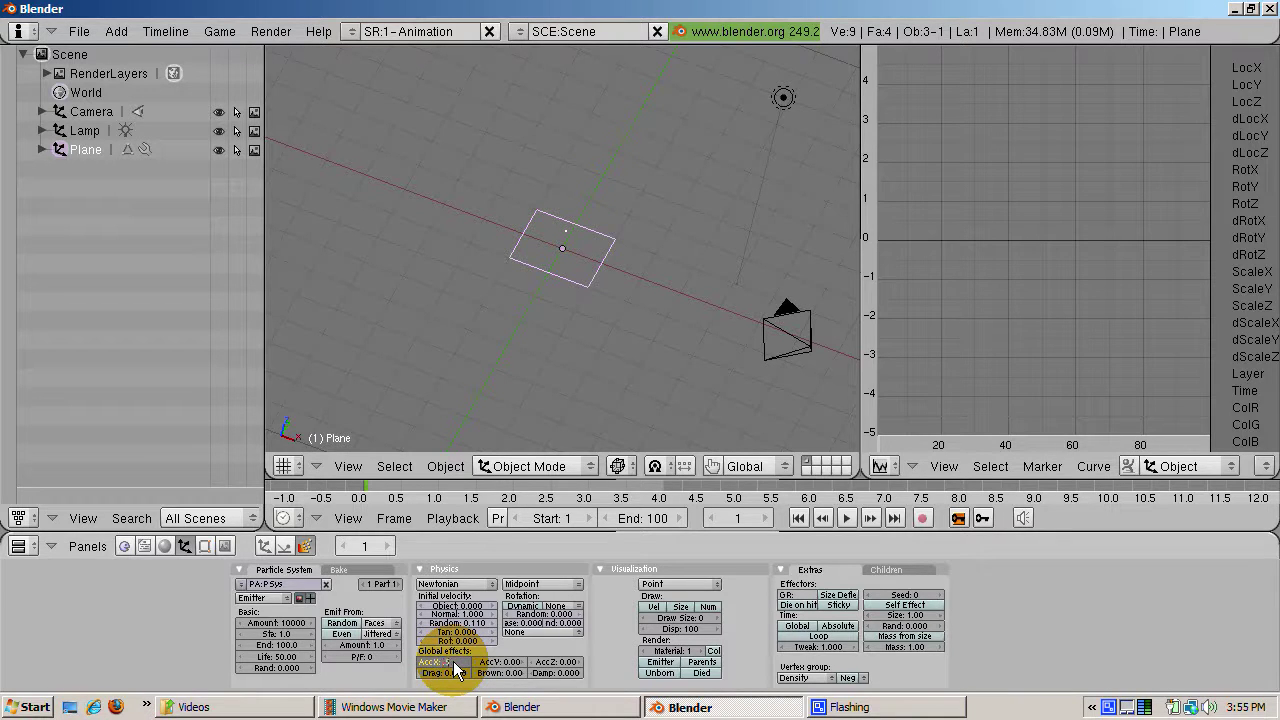
key("Return")
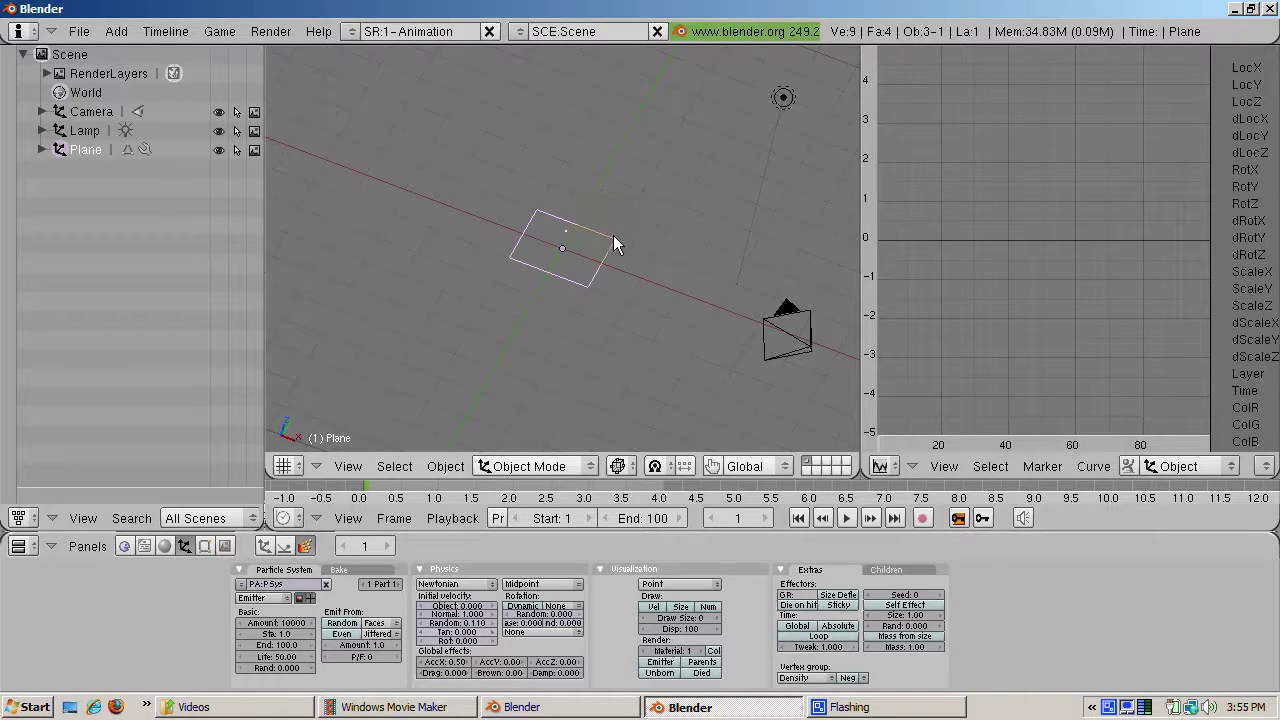
key("alt+a")
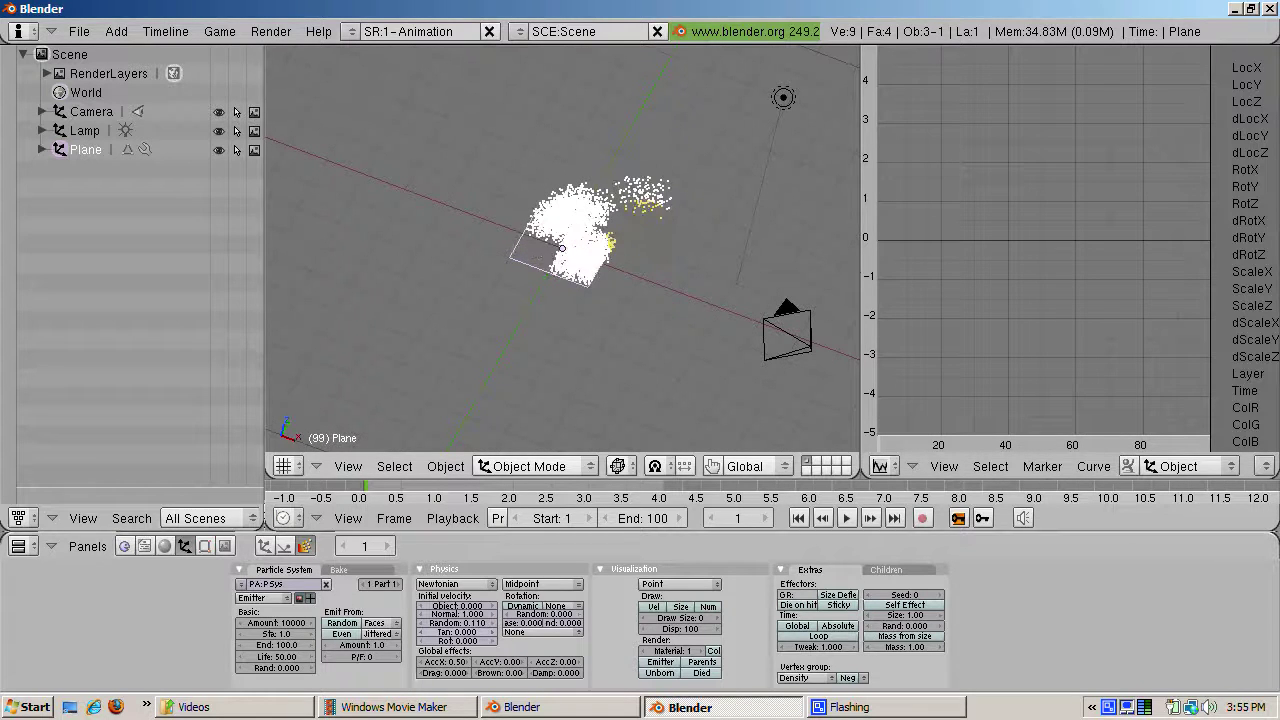
key("Escape")
key("alt+a")
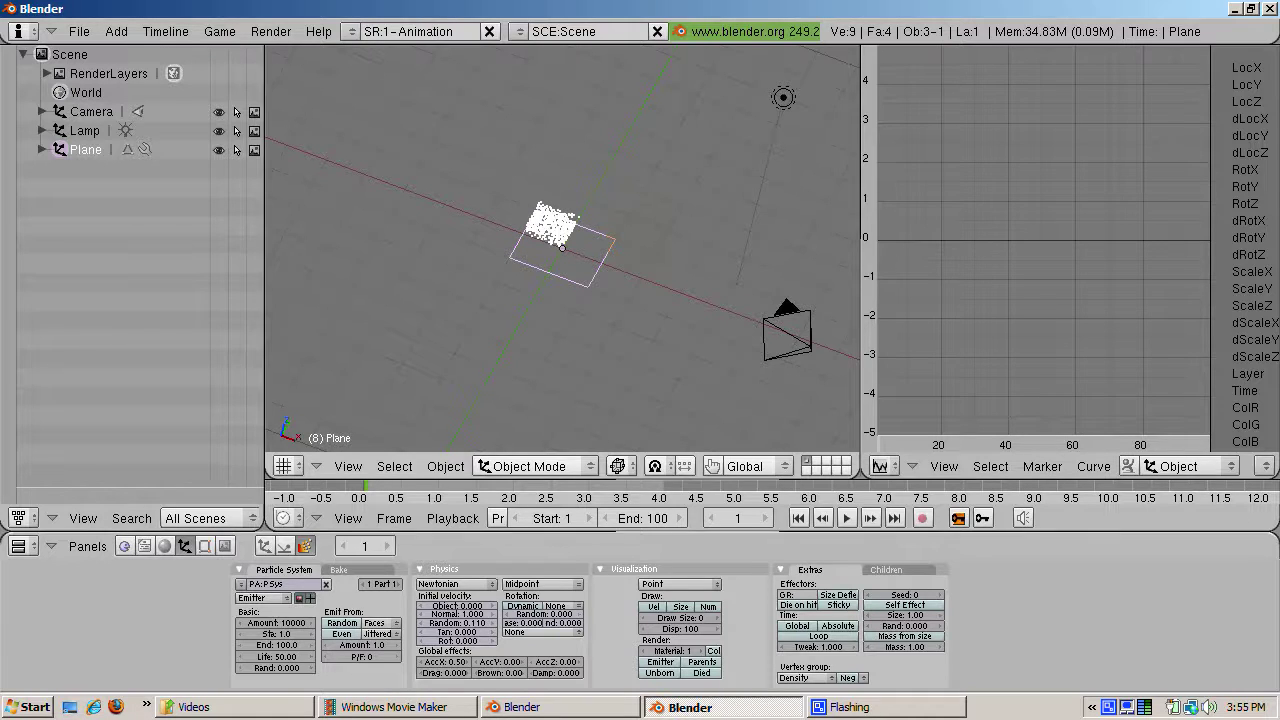
key("Escape")
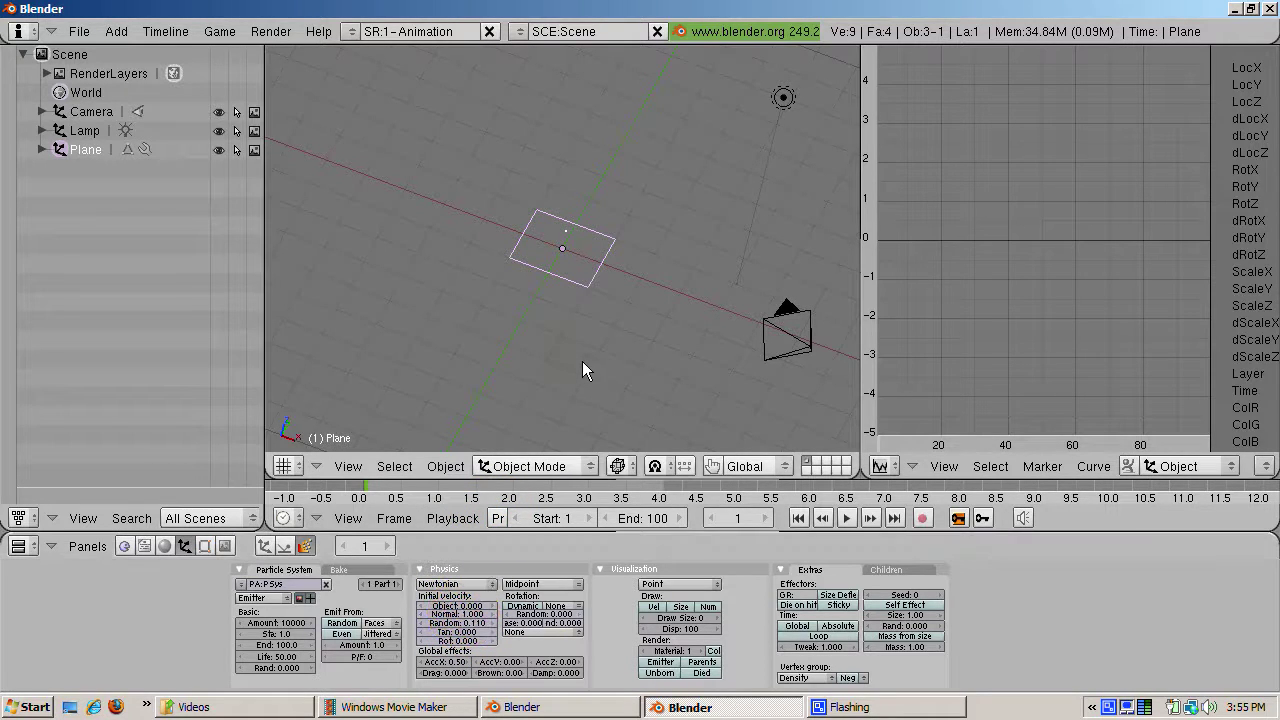
- Change the Normal initial velocity to -1.000 so particles shoot downward
middle_click_drag(582, 362, 592, 311)
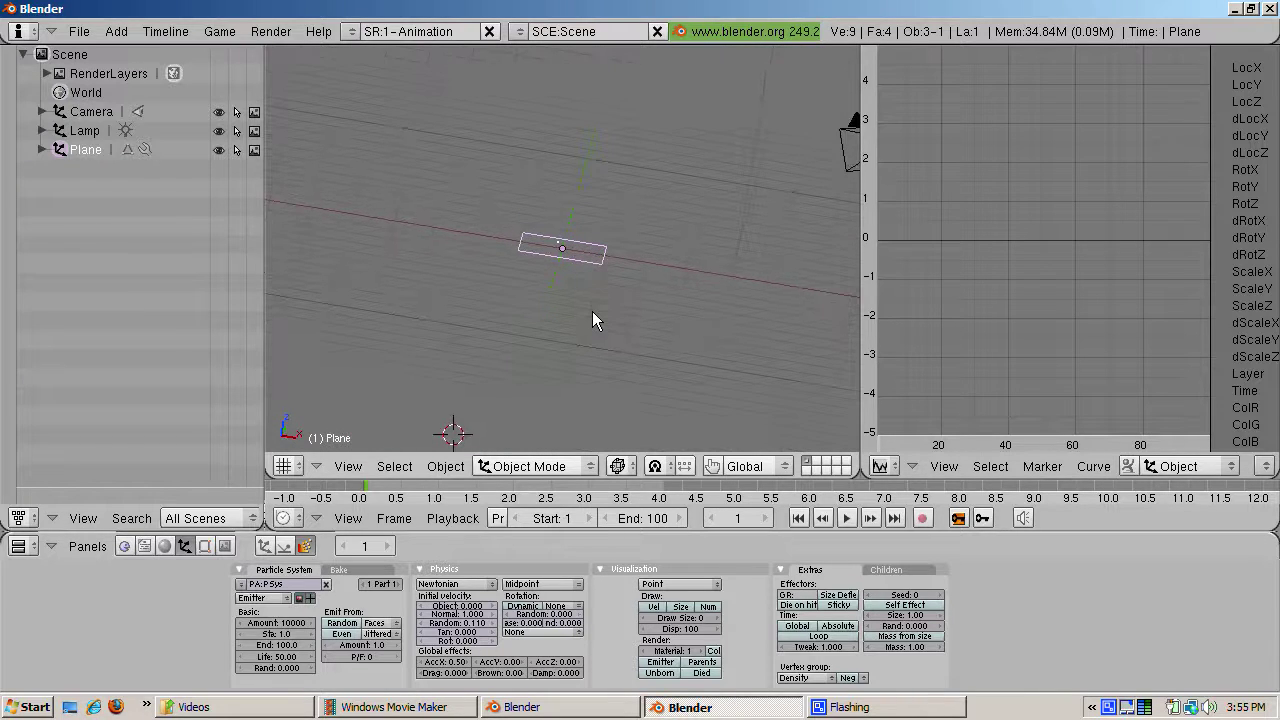
left_click(472, 615)
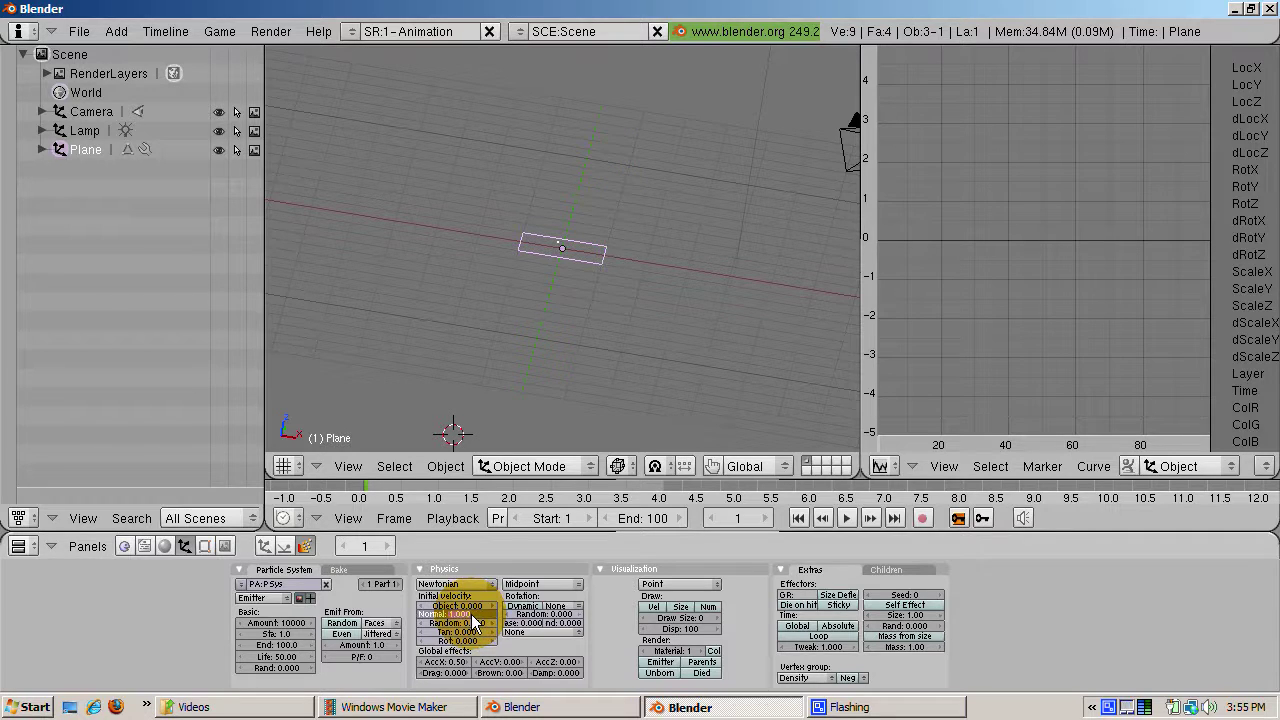
key("BackSpace")
type("-1")
key("Return")
- Set the X acceleration to -0.30 and preview the downward emission
left_click_drag(475, 622, 470, 630)
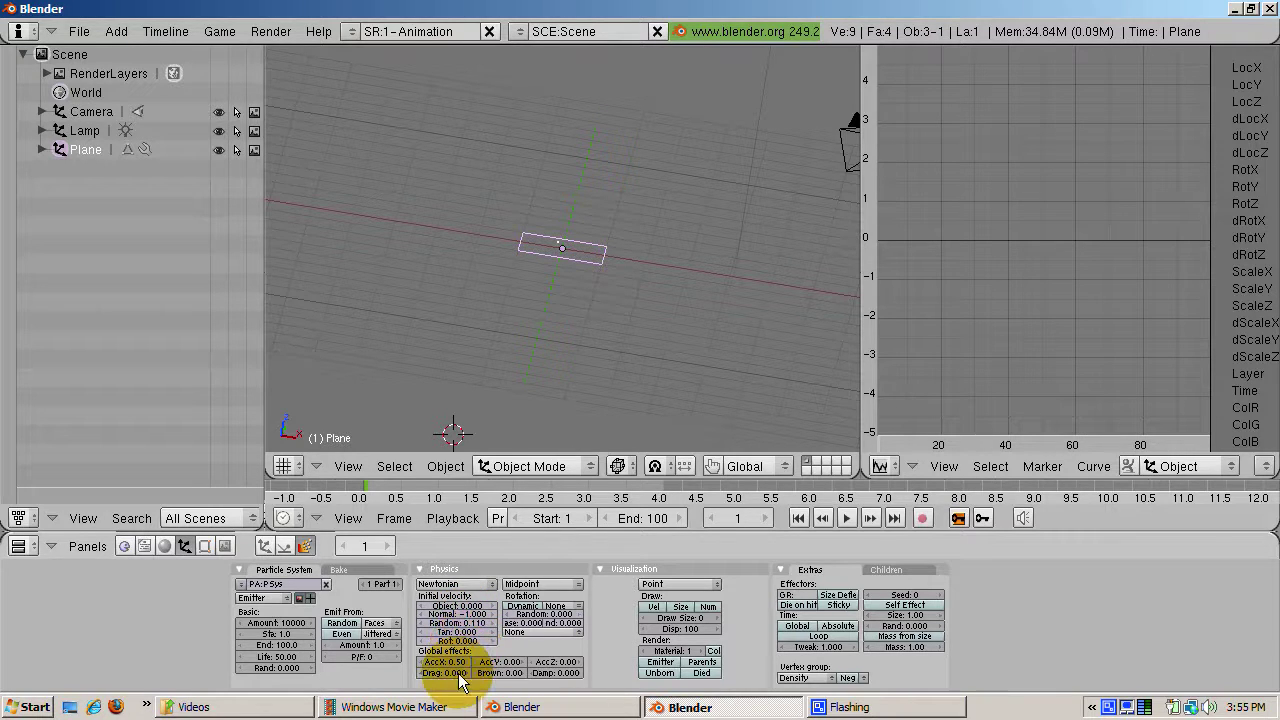
left_click(456, 663)
type("-")
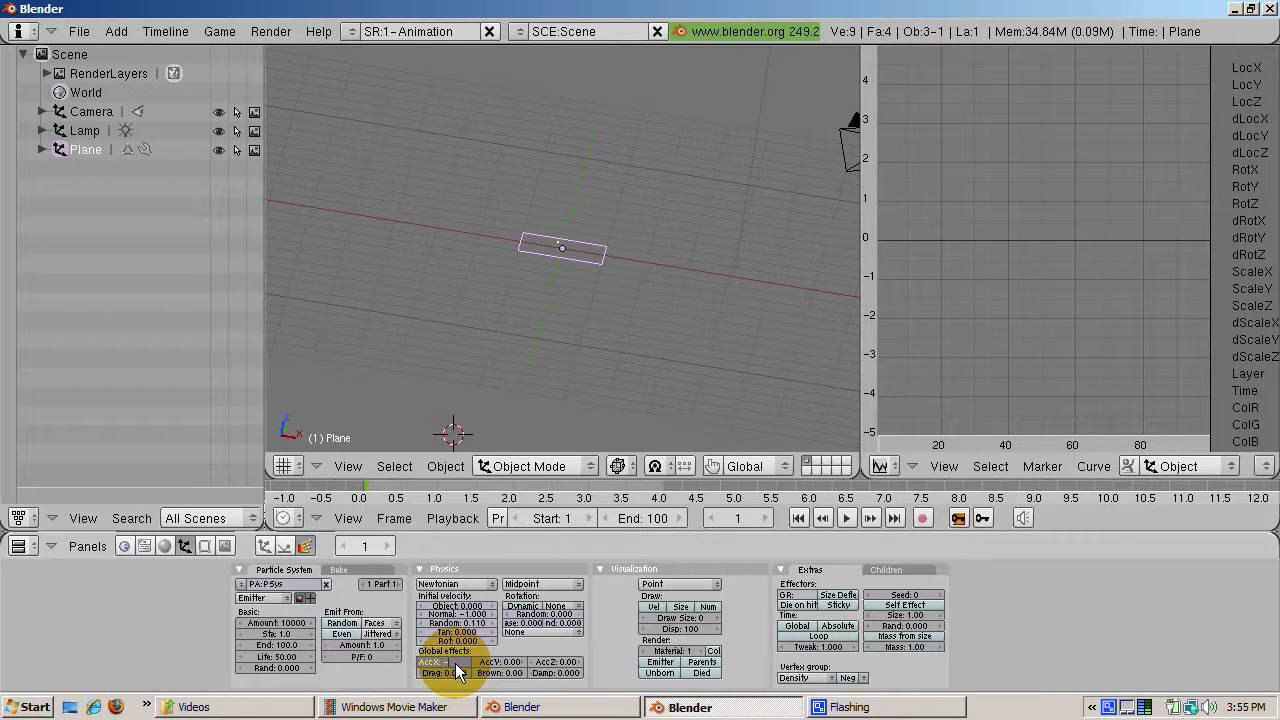
type("3")
key("Return")
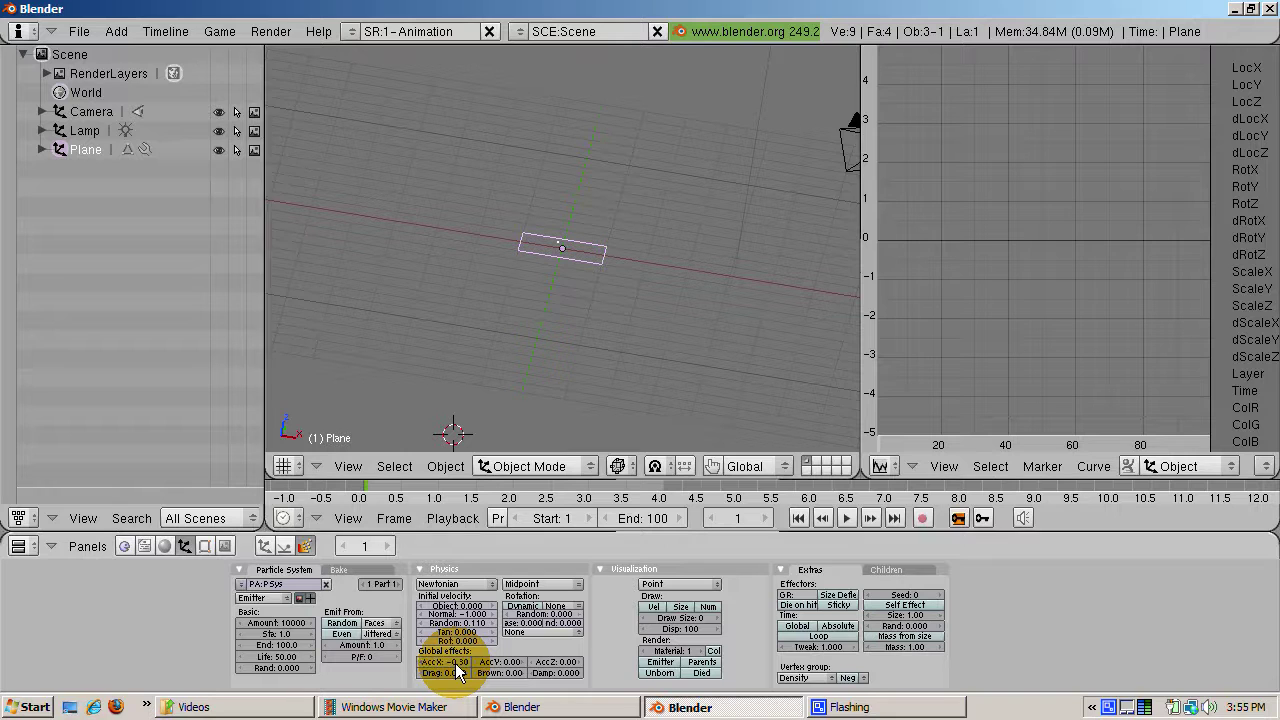
key("alt+a")
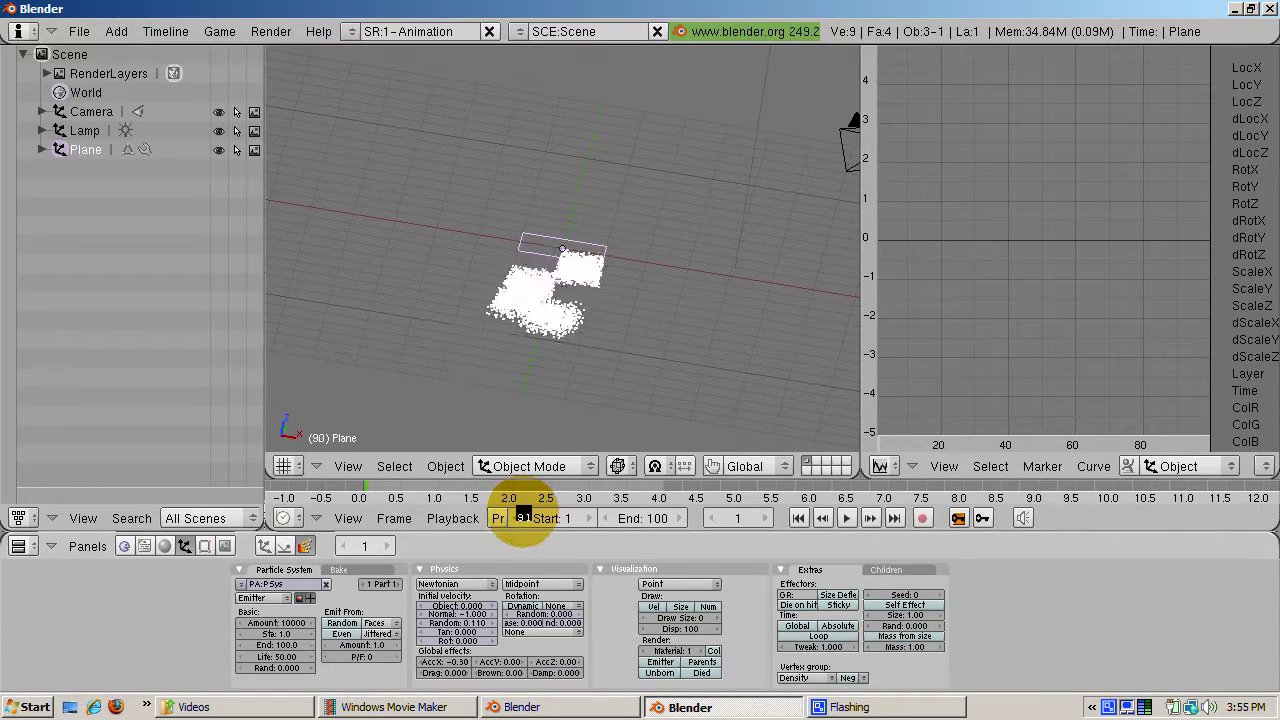
- Set the particle Life to 100 frames and replay to preview the longer-lived particles
key("Escape")
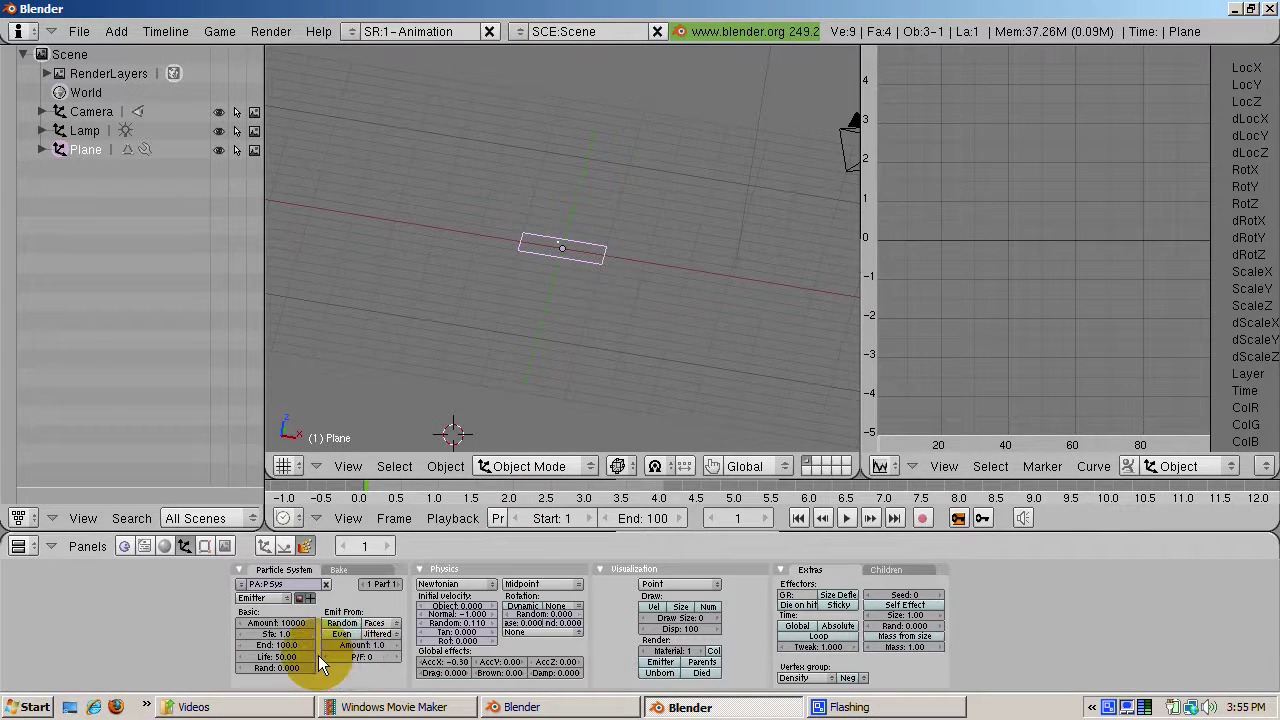
left_click_drag(280, 655, 282, 670)
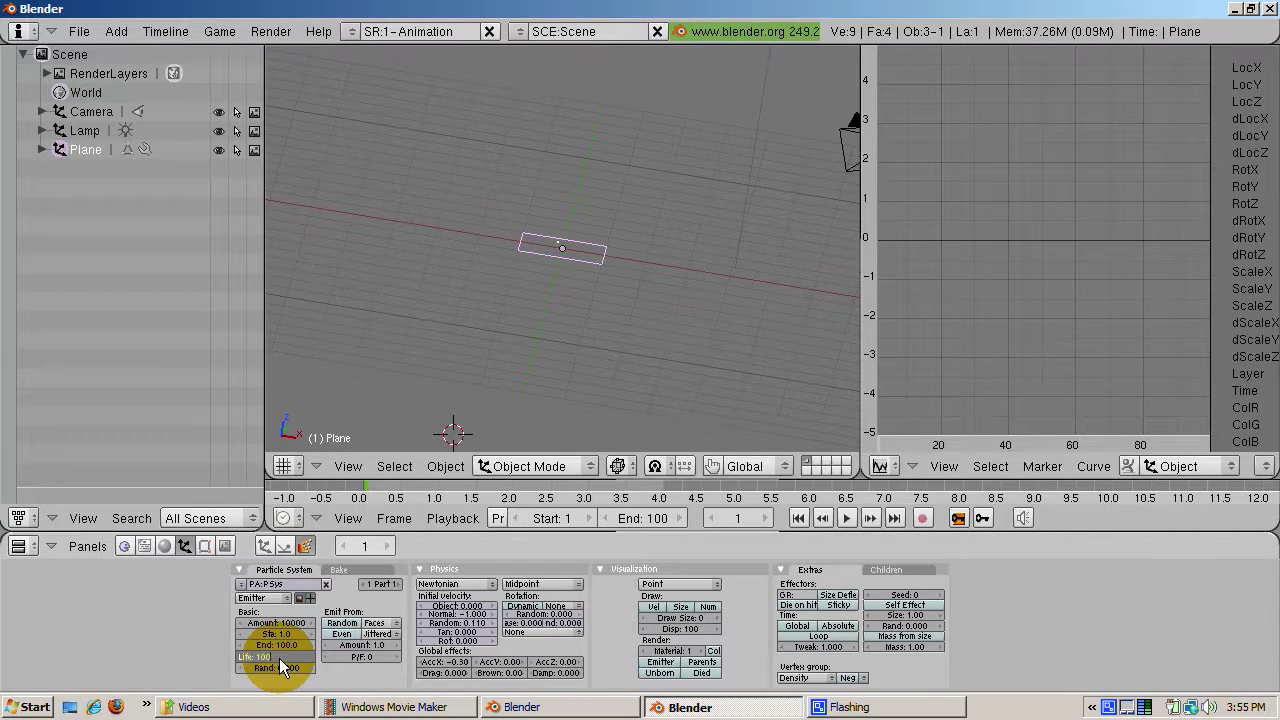
key("Return")
key("alt+a")
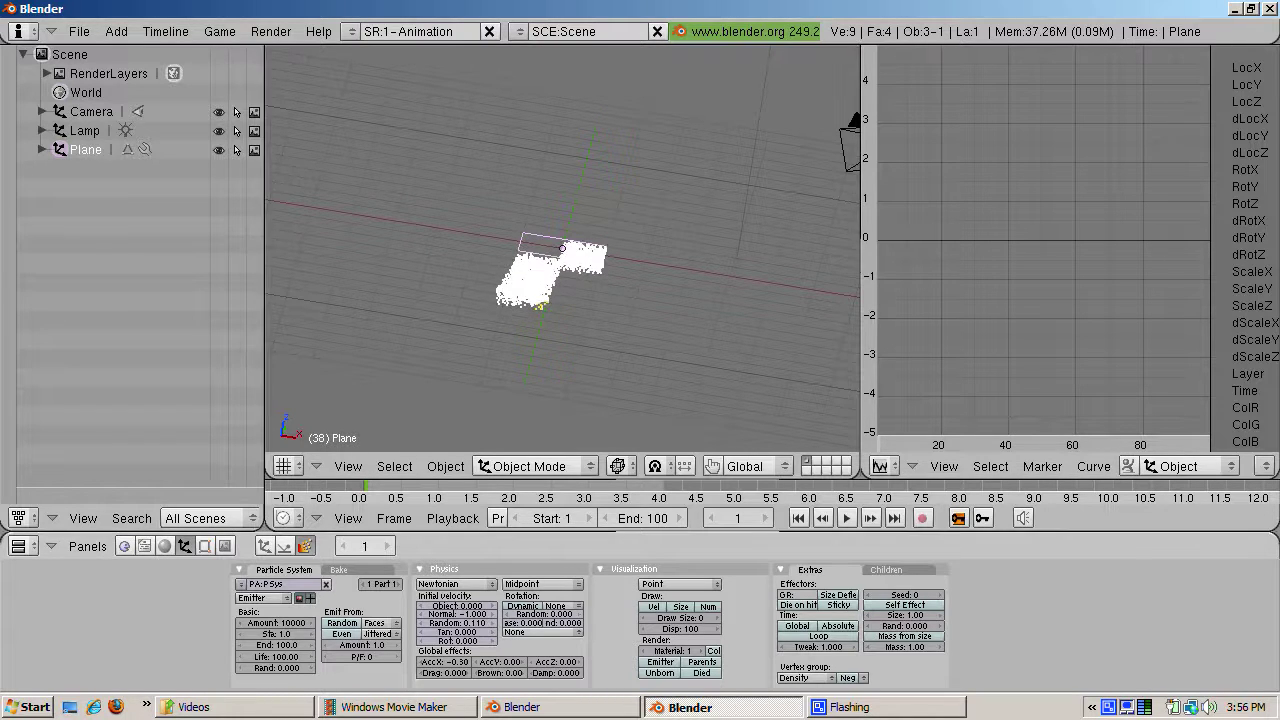
- Set the particle emission Start to -30 so particles already exist at frame 1, then preview
key("Escape")
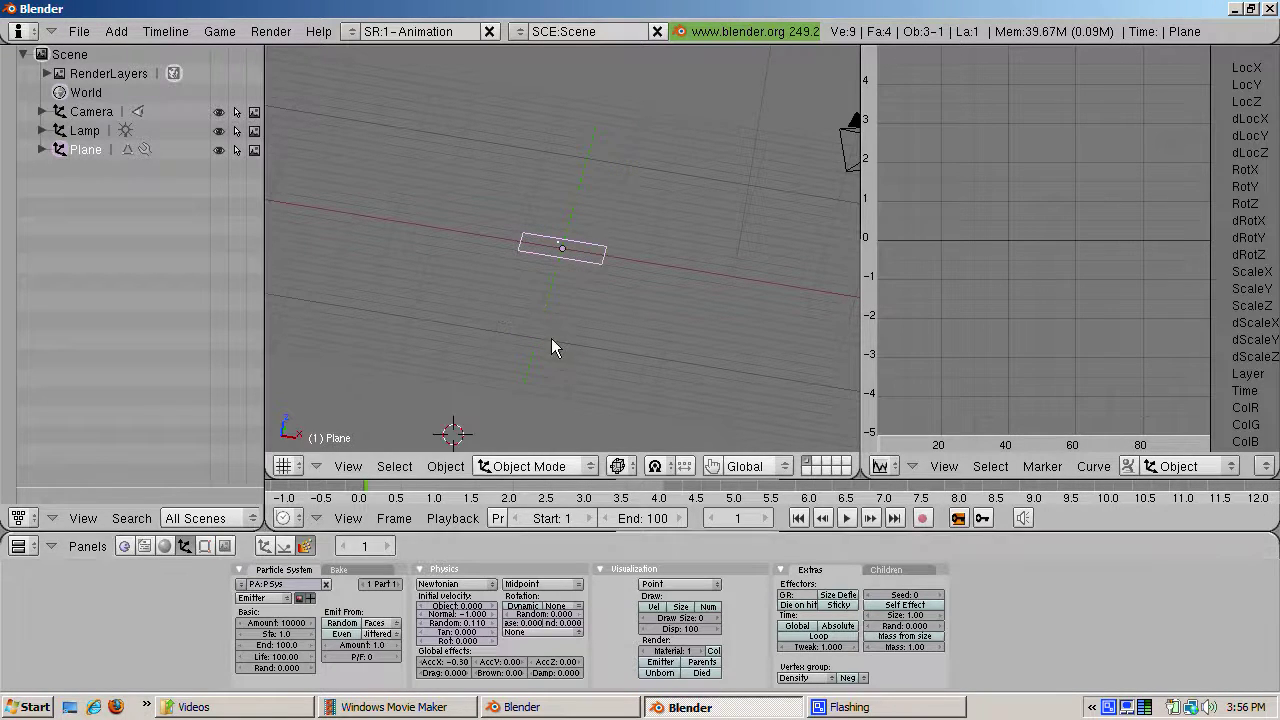
left_click(453, 432)
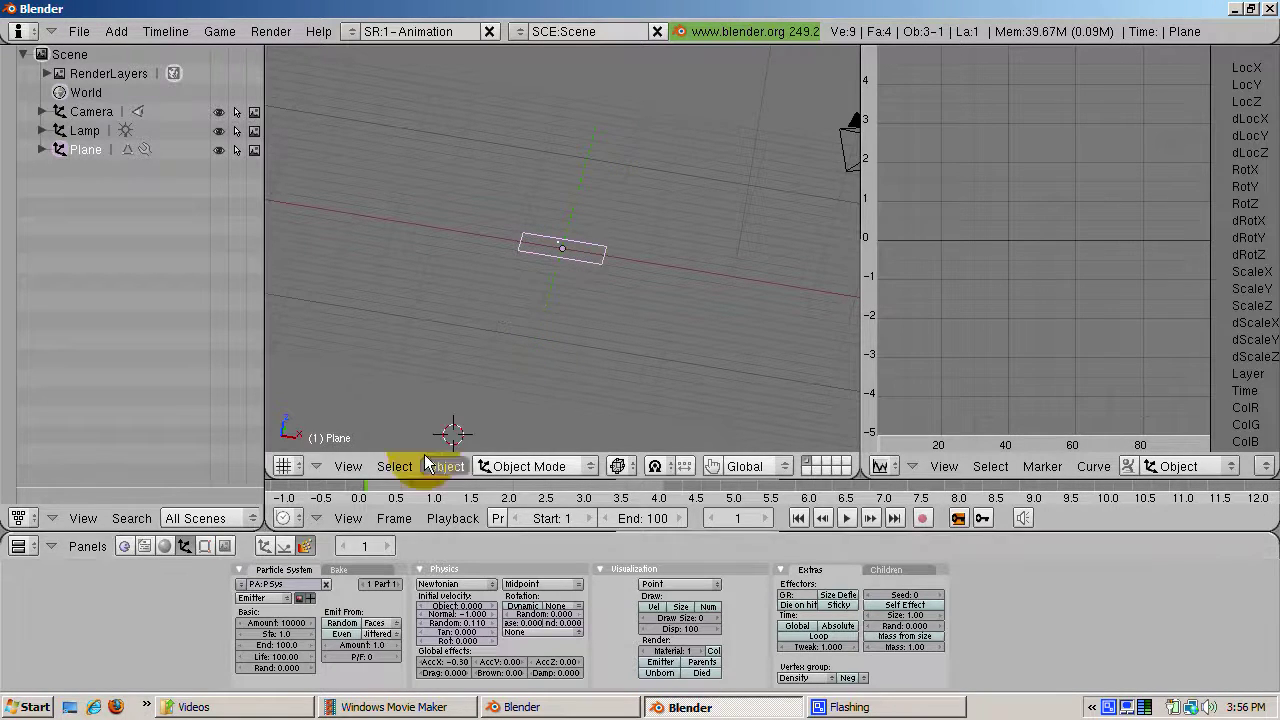
left_click(290, 636)
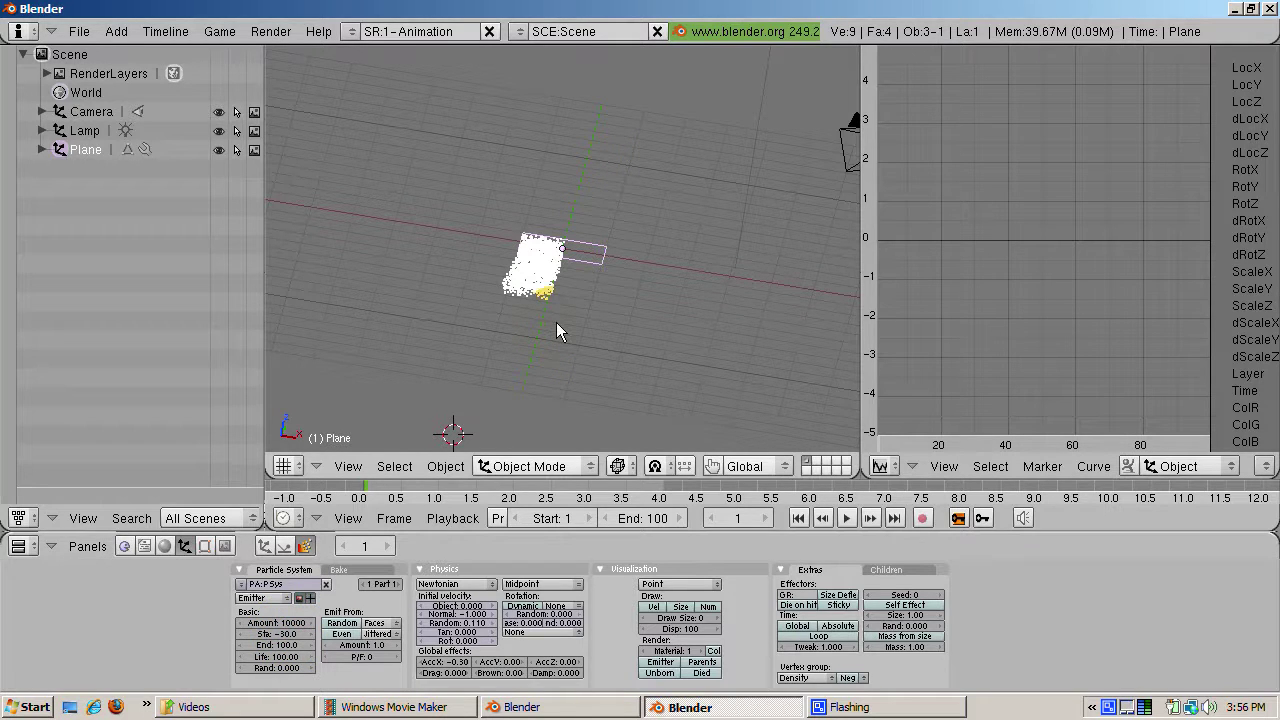
key("alt+a")
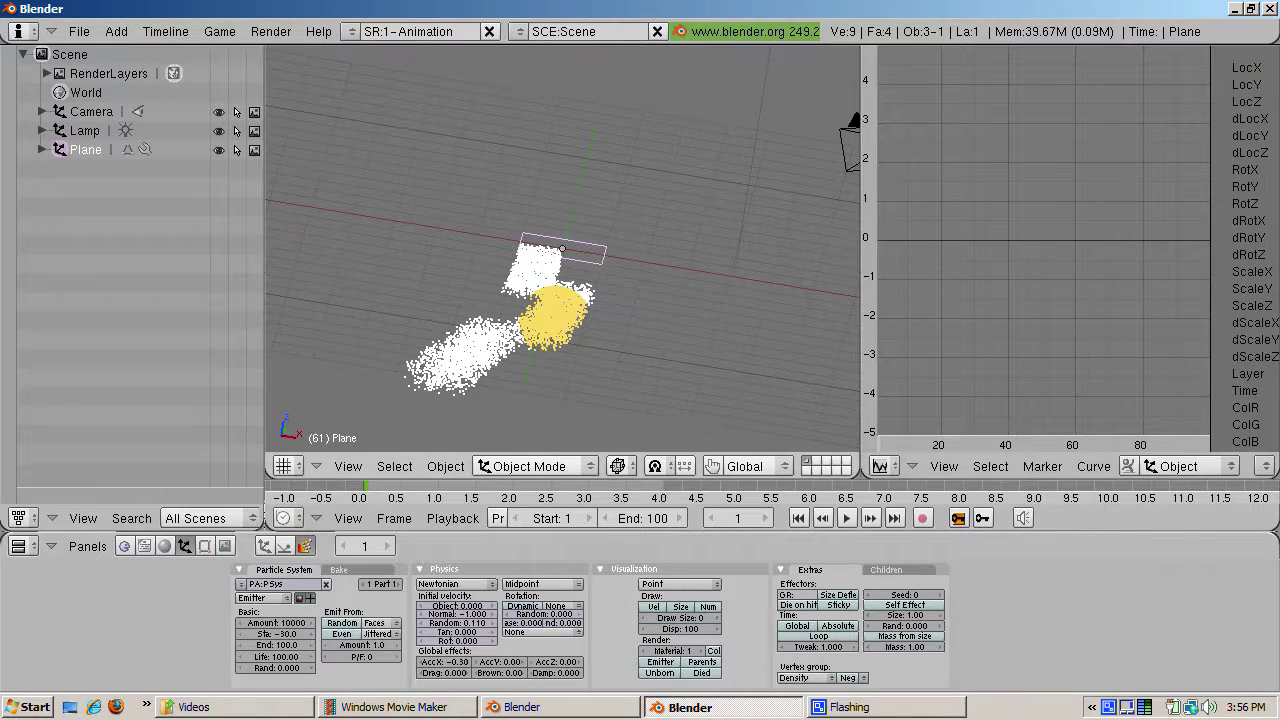
key("Escape")
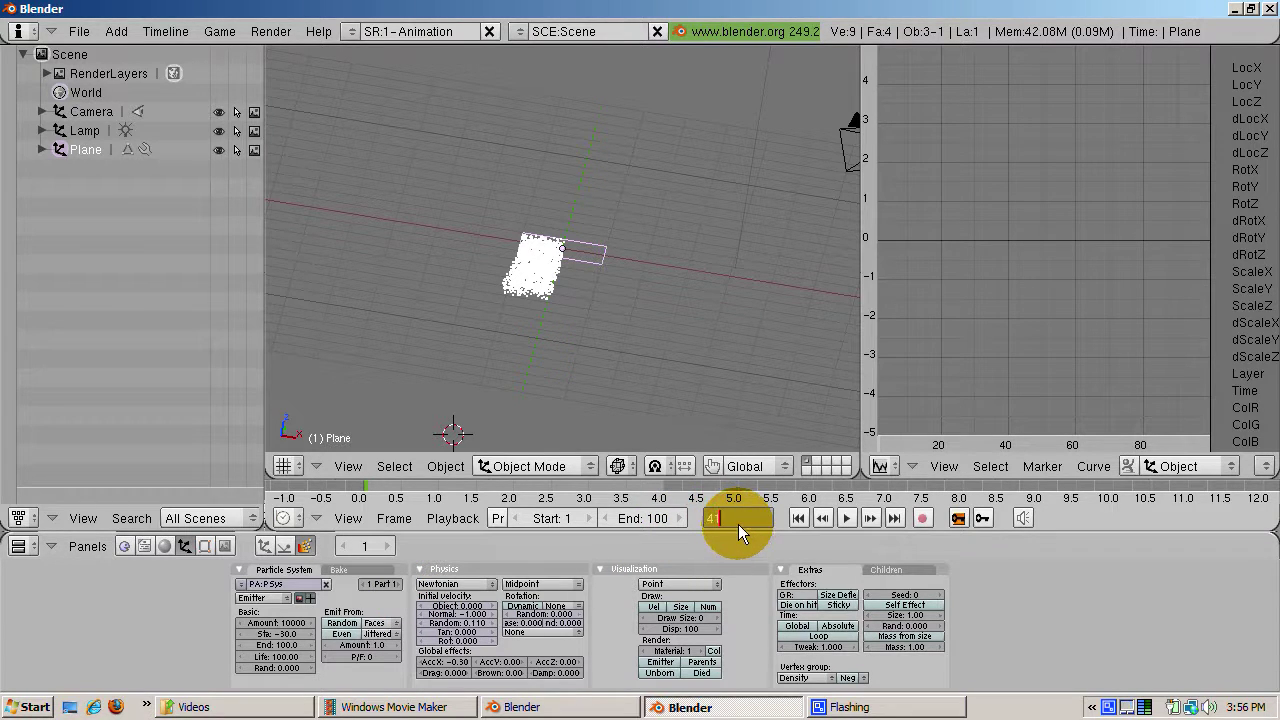
- Go to frame 41, render a test image of the particle cloud, and close the render window
key("Return")
key("F12")
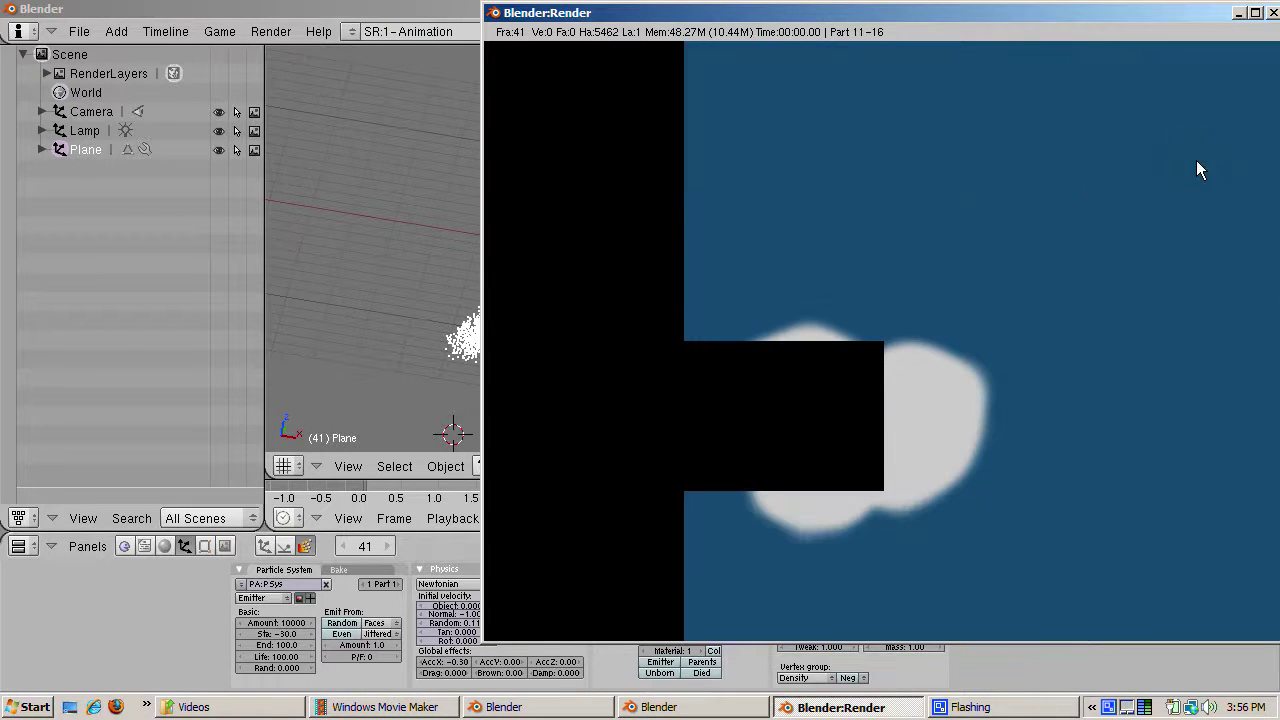
left_click(1273, 12)
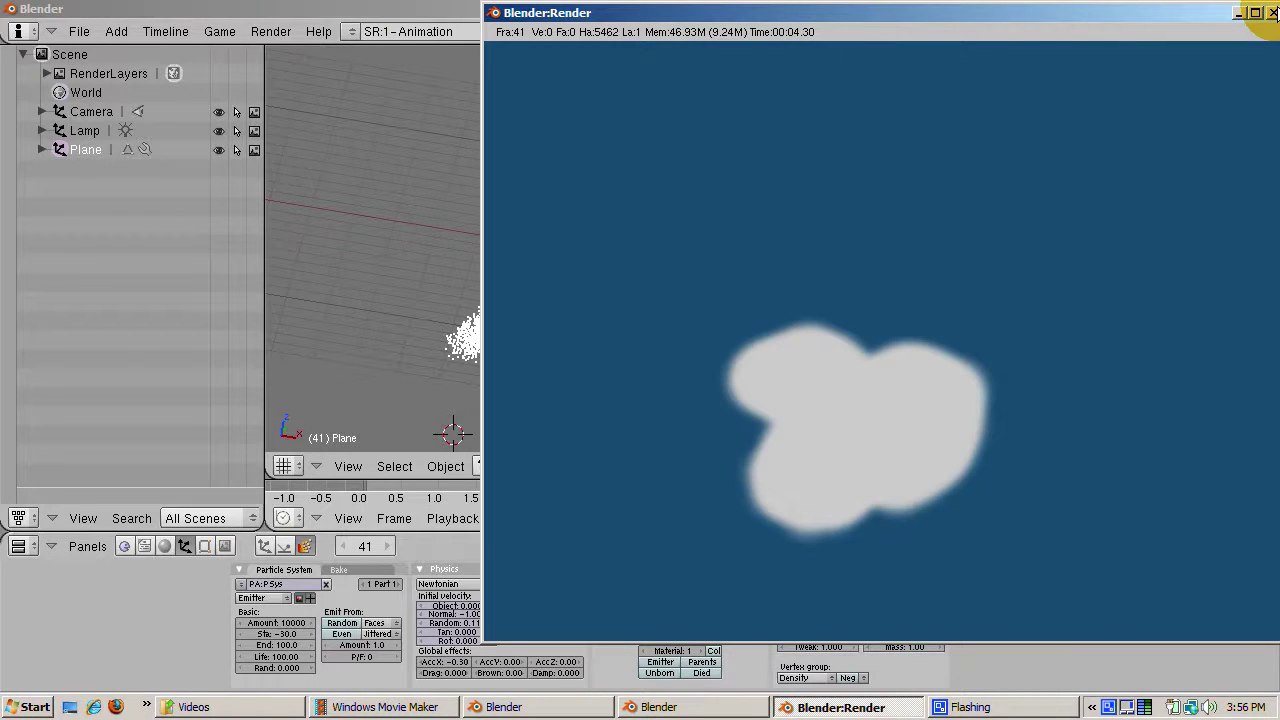
left_click(1273, 12)
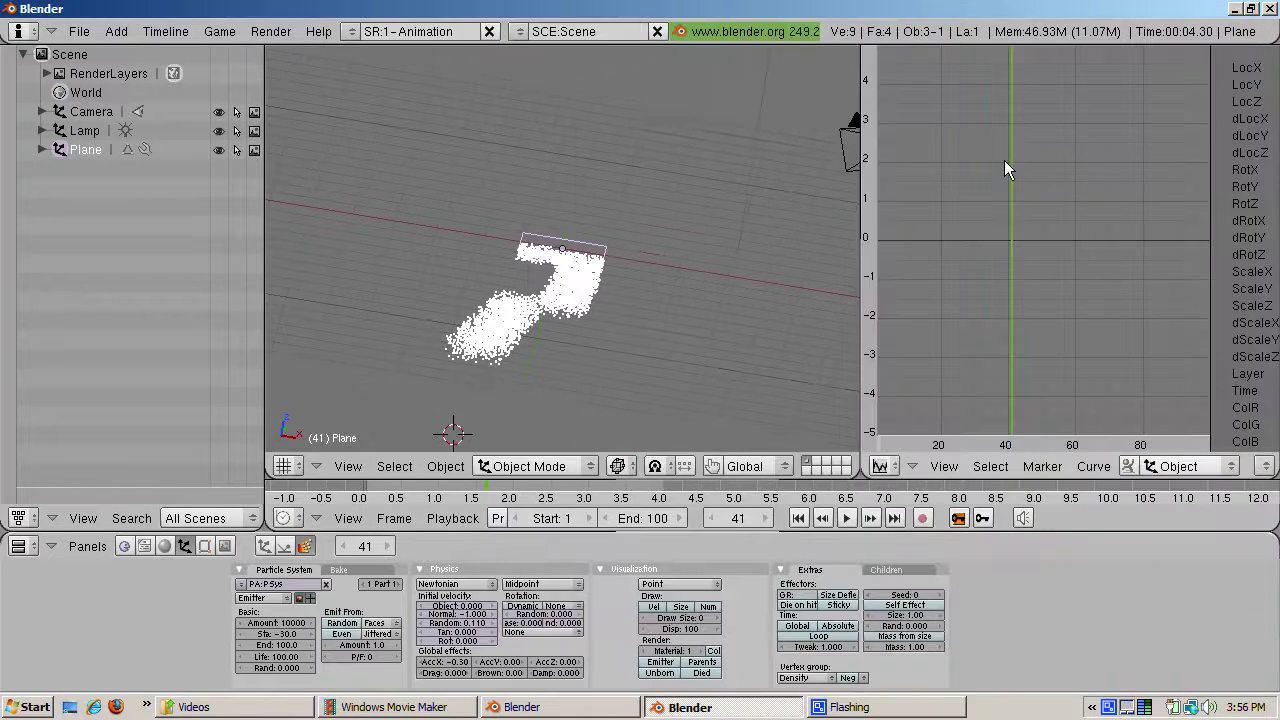
- Add a new plane material coloured R 1, G 0, B 0, and test-render the red particle cloud
left_click(165, 546)
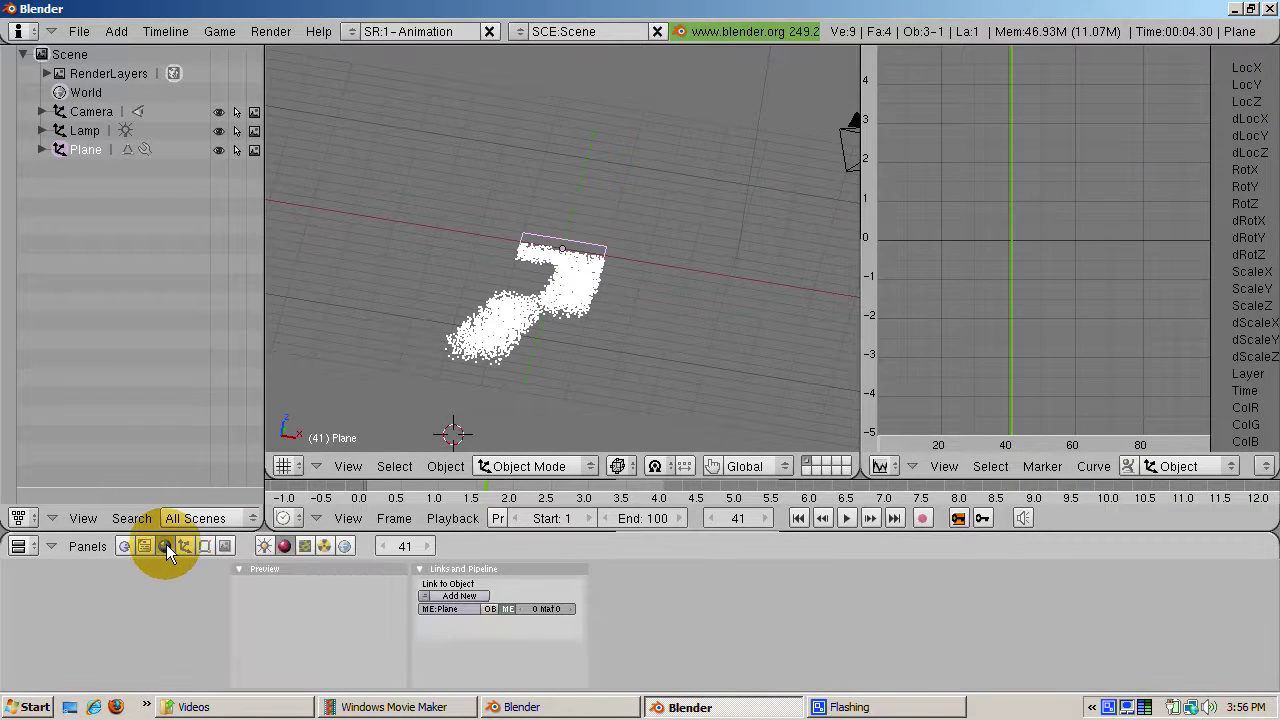
left_click(452, 595)
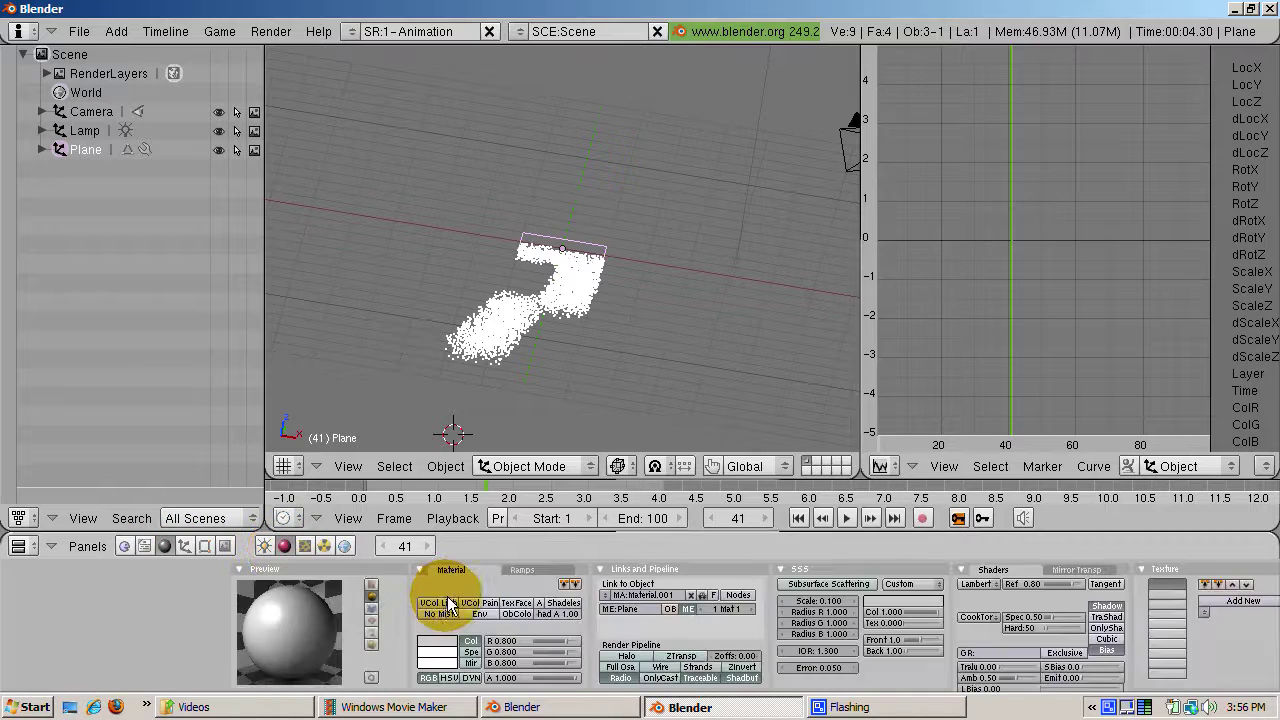
left_click(503, 643)
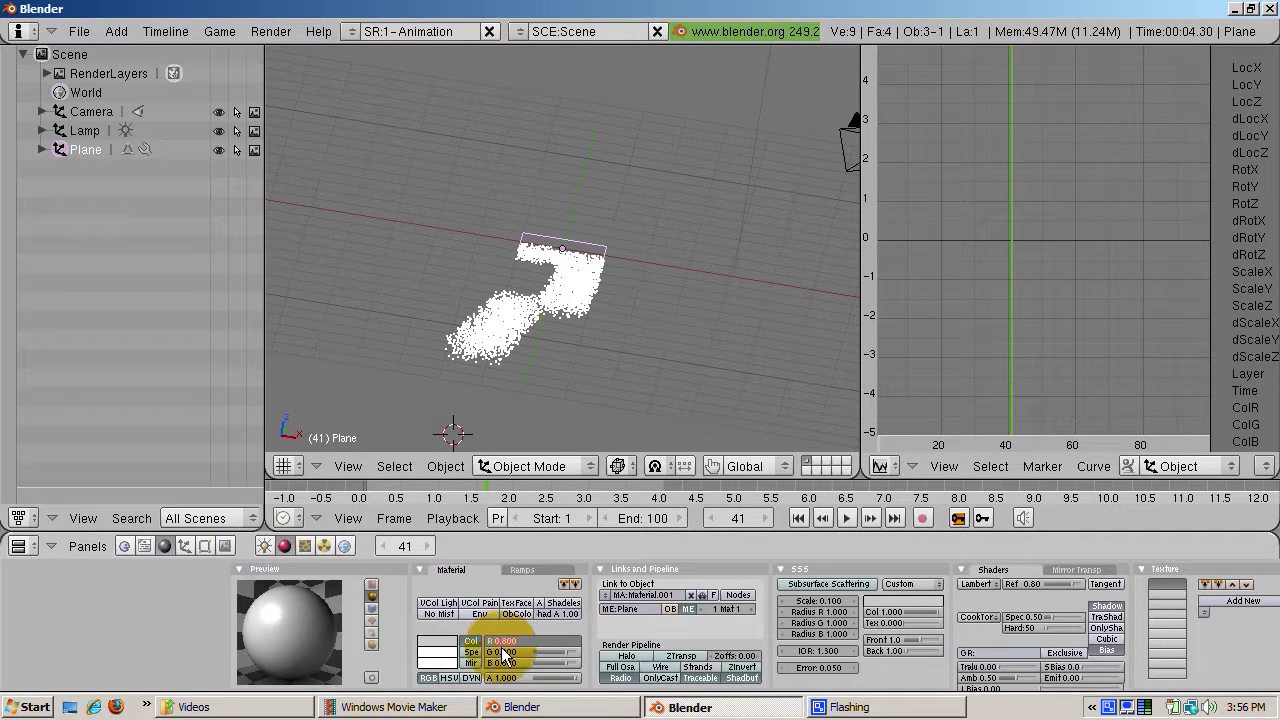
type("1")
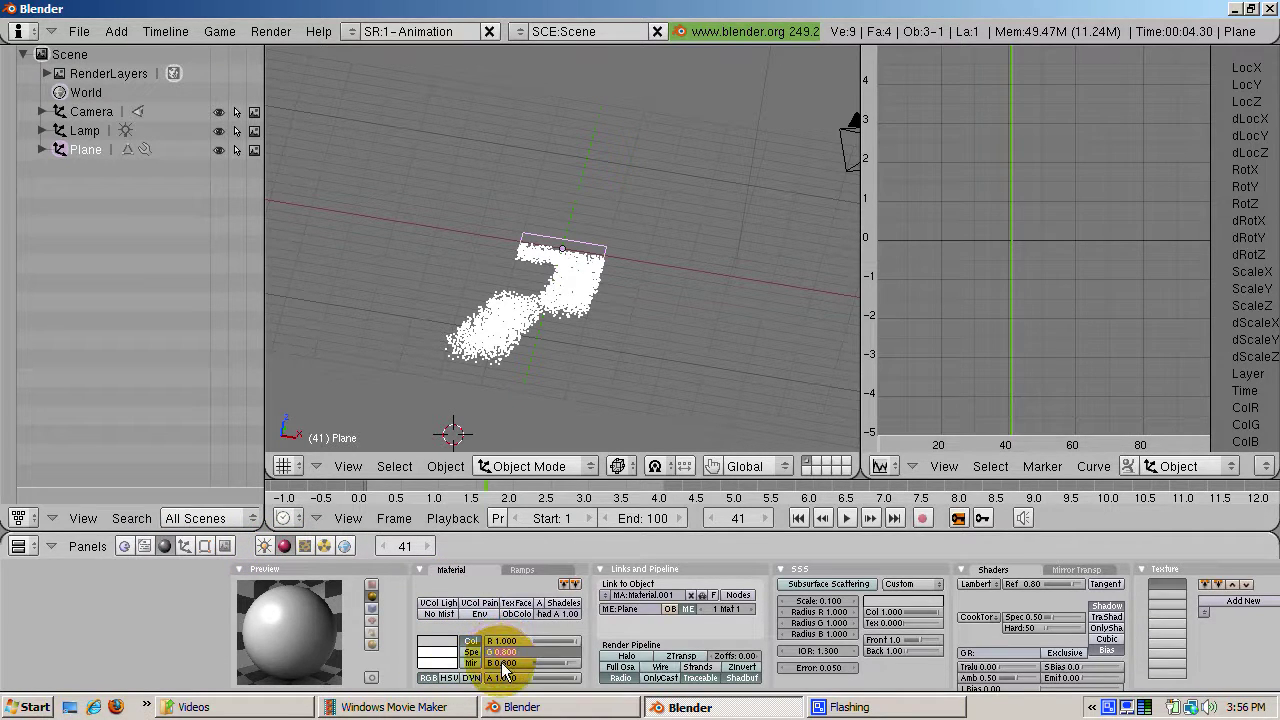
left_click(503, 653)
type("0")
left_click(501, 663)
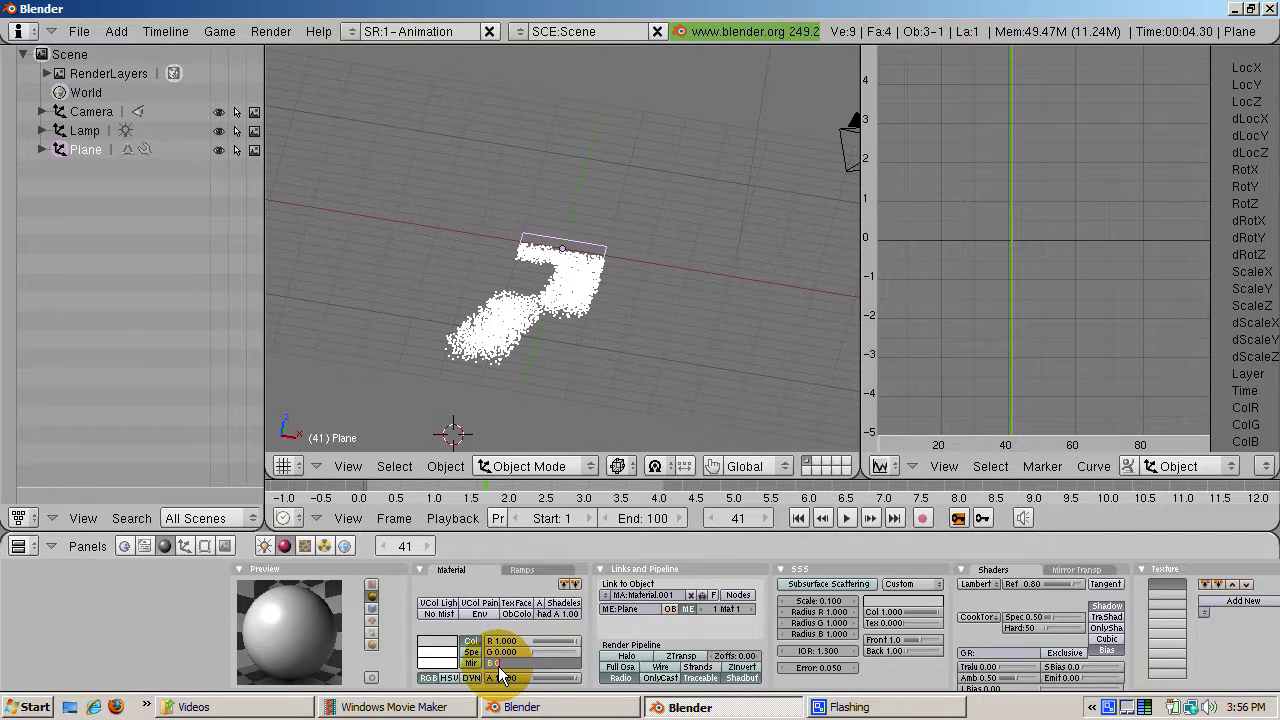
type("0")
key("Return")
key("F12")
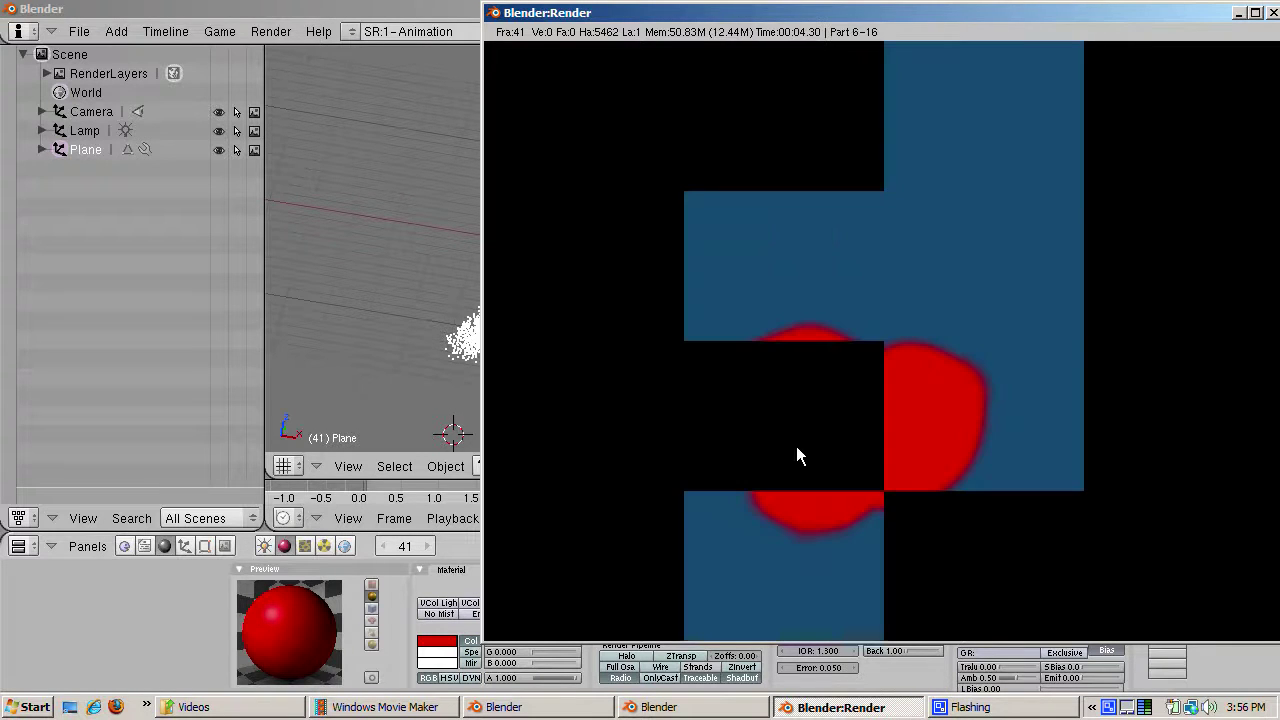
left_click(1272, 13)
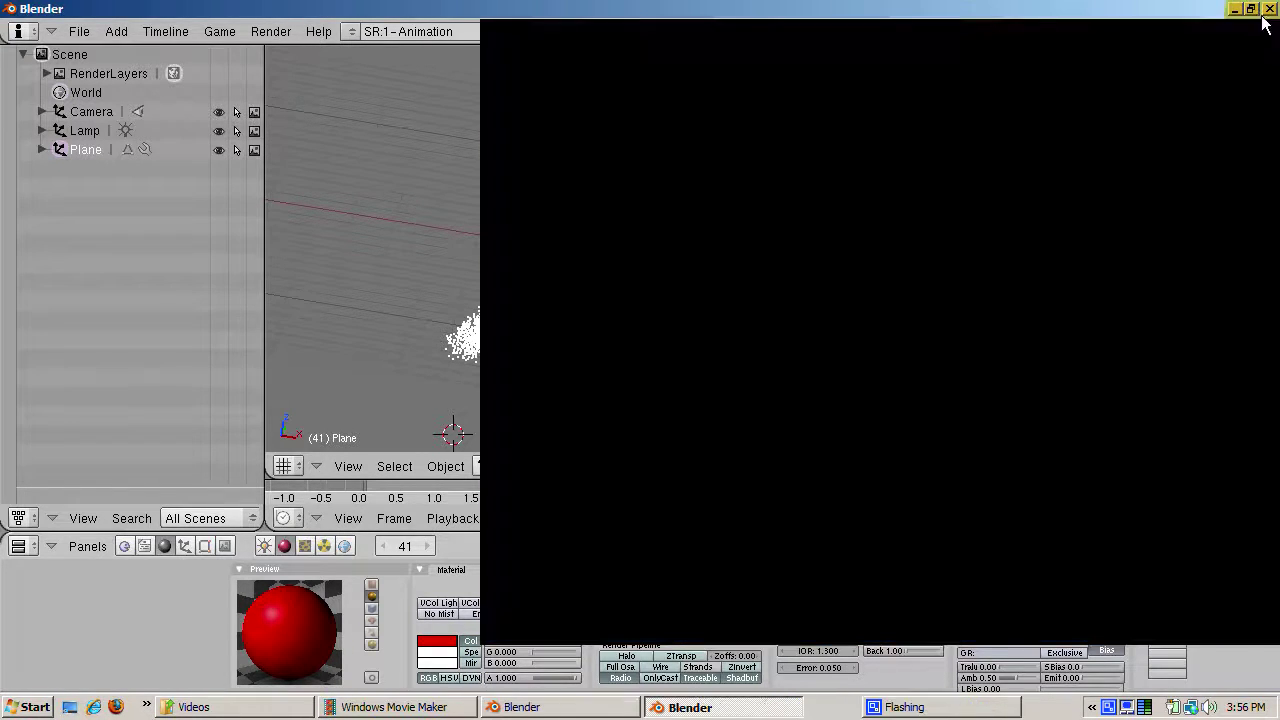
- Render the red material as halos with 28 lines and rings, then preview it with a test render
left_click(630, 656)
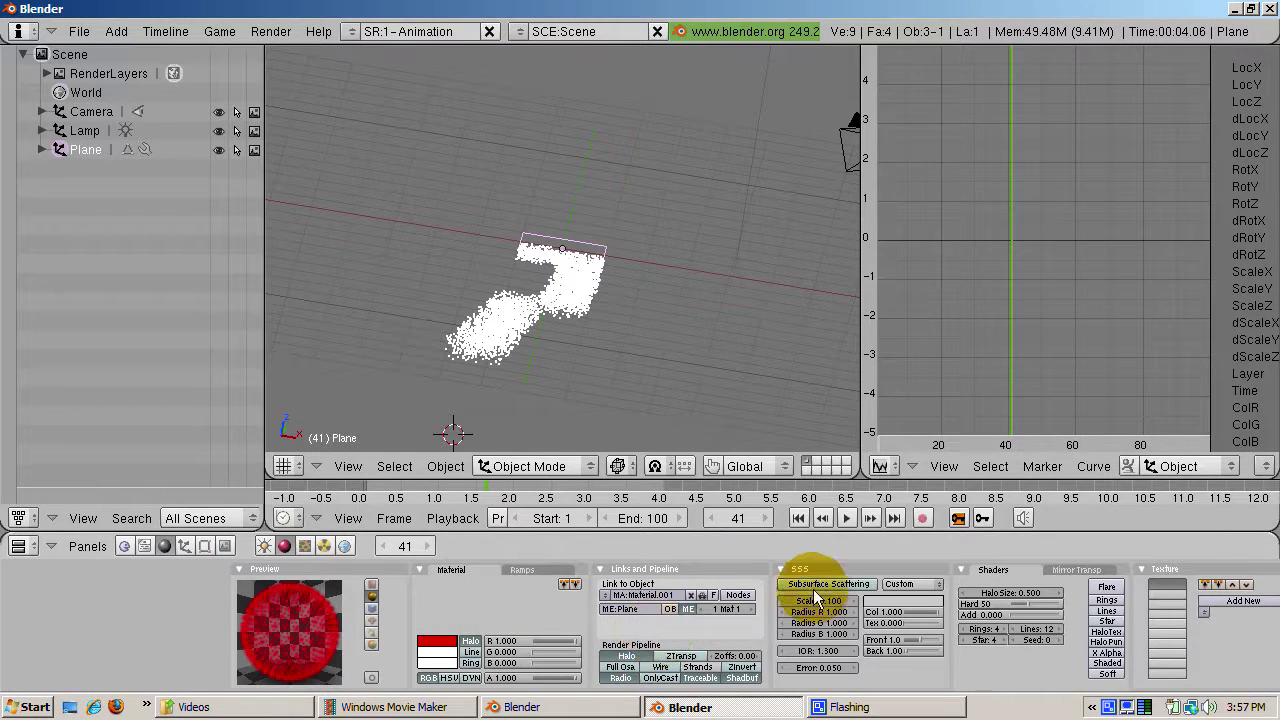
left_click(1028, 600)
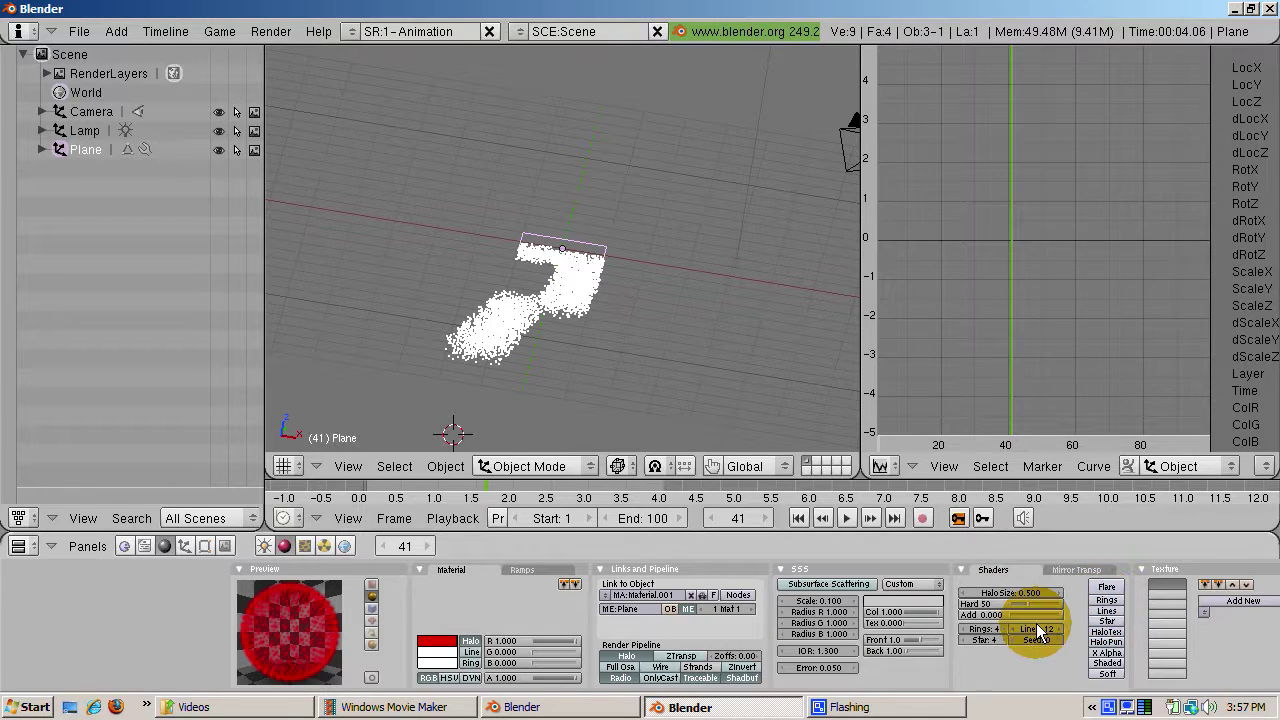
left_click_drag(1037, 630, 1107, 610)
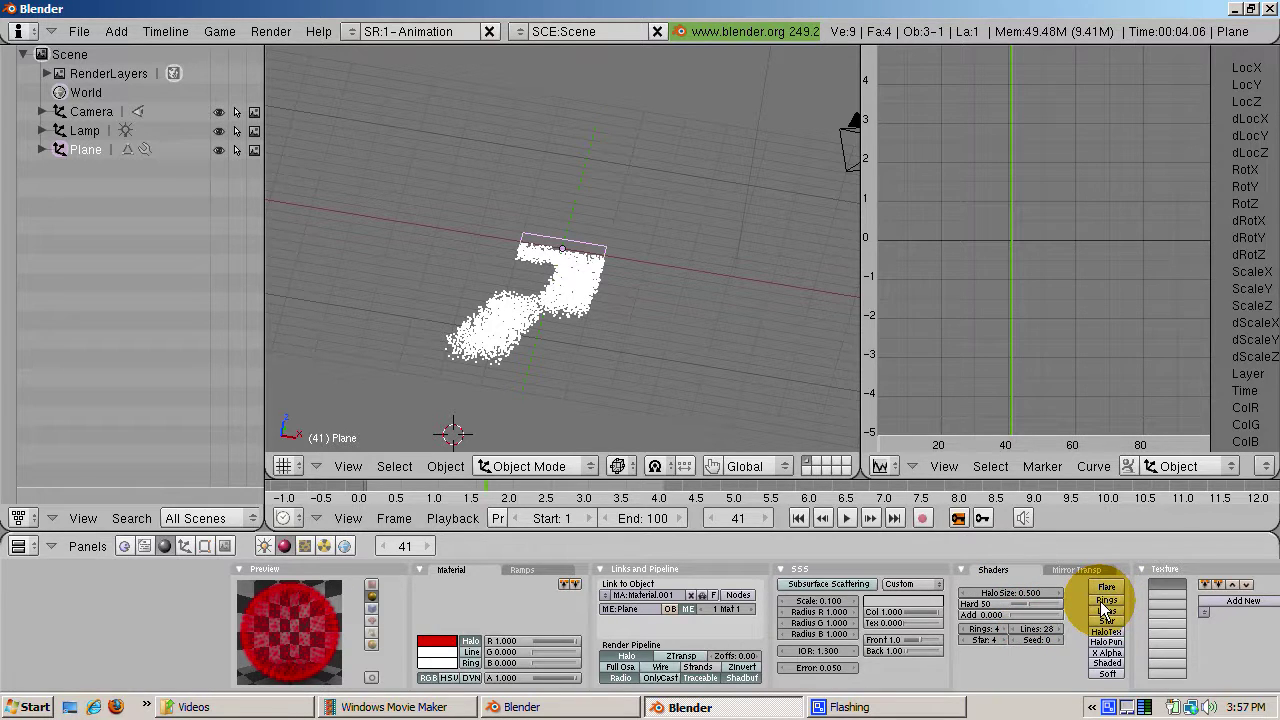
left_click(1106, 600)
key("F12")
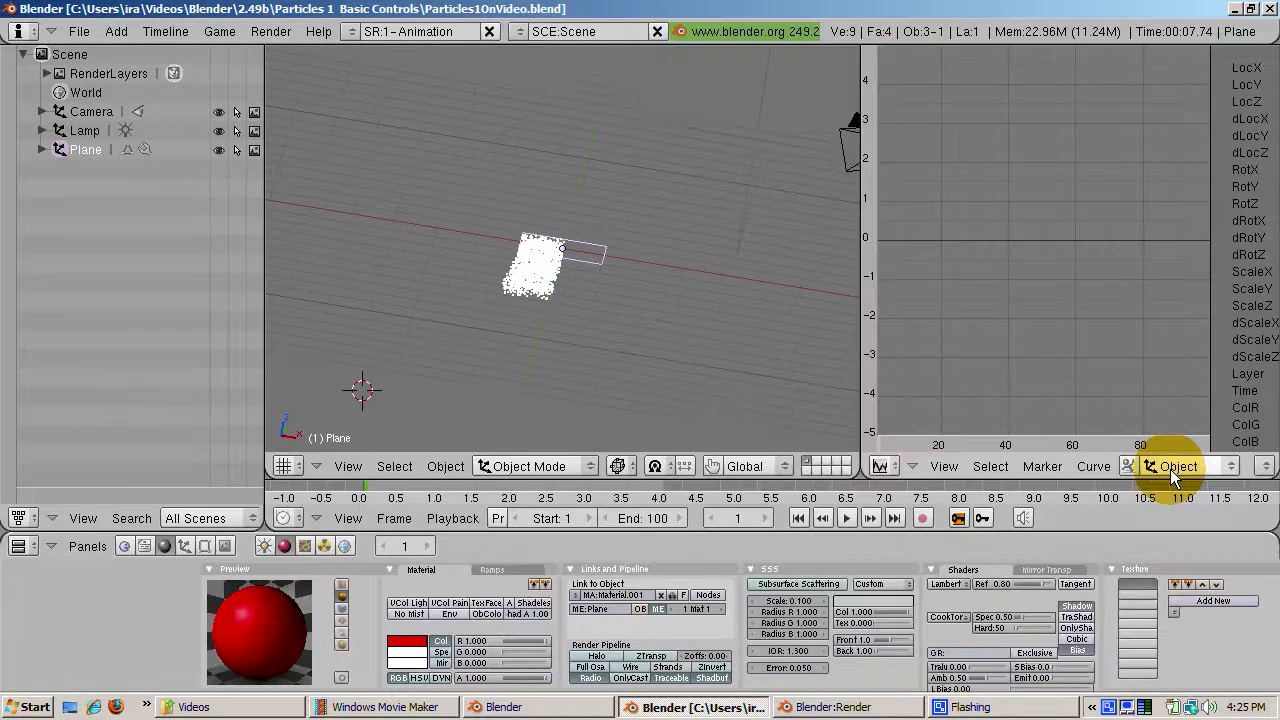
- Show the Material Ipo curves in the Ipo editor and select the HaSize channel
left_click(1171, 469)
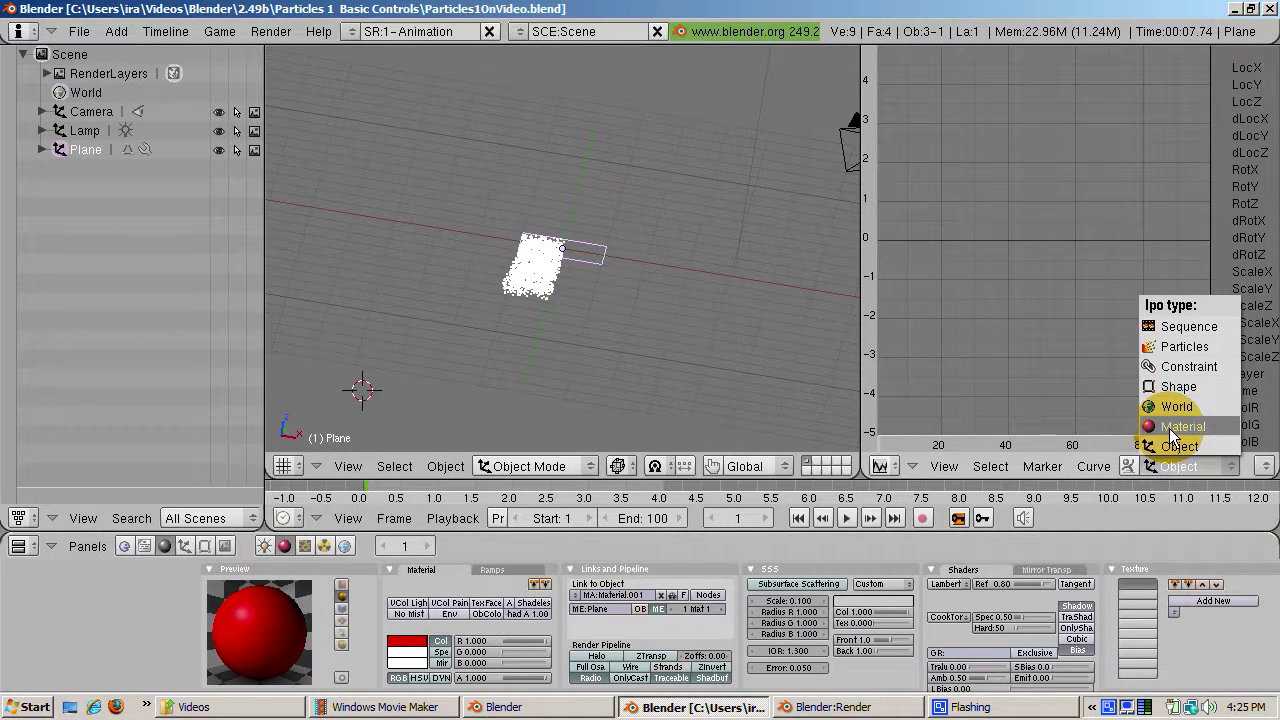
left_click(1172, 432)
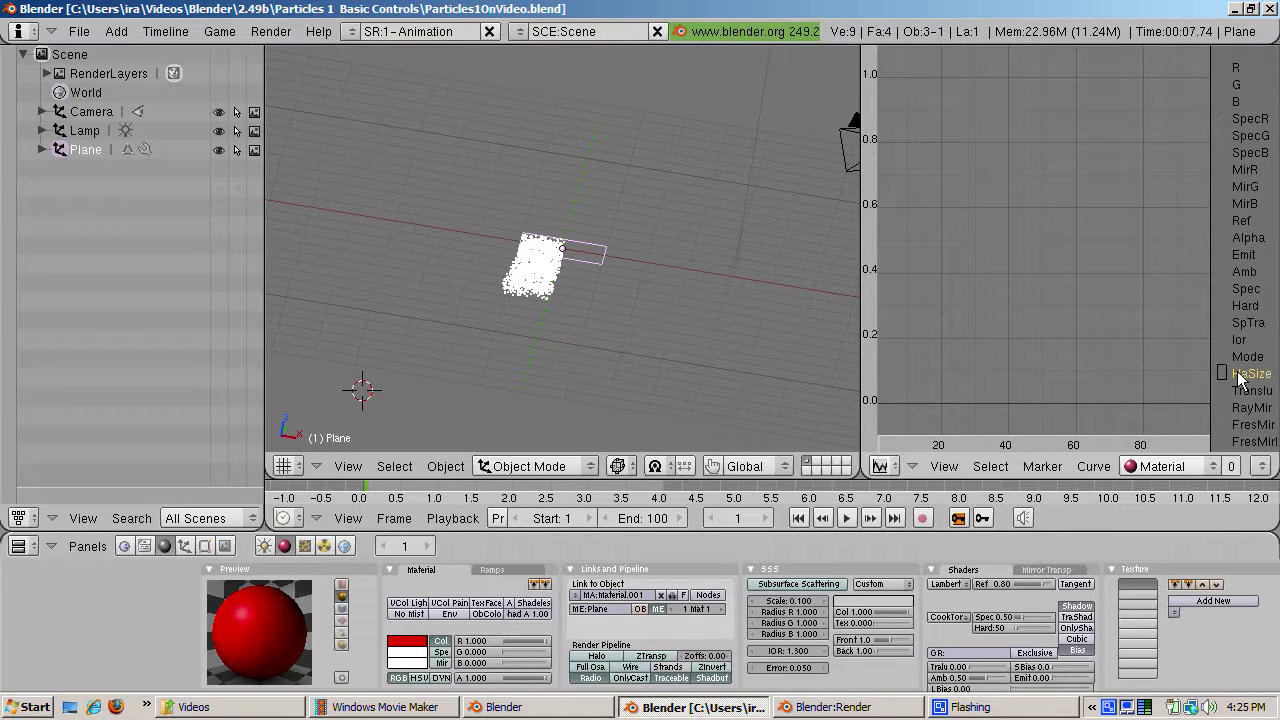
left_click(872, 345)
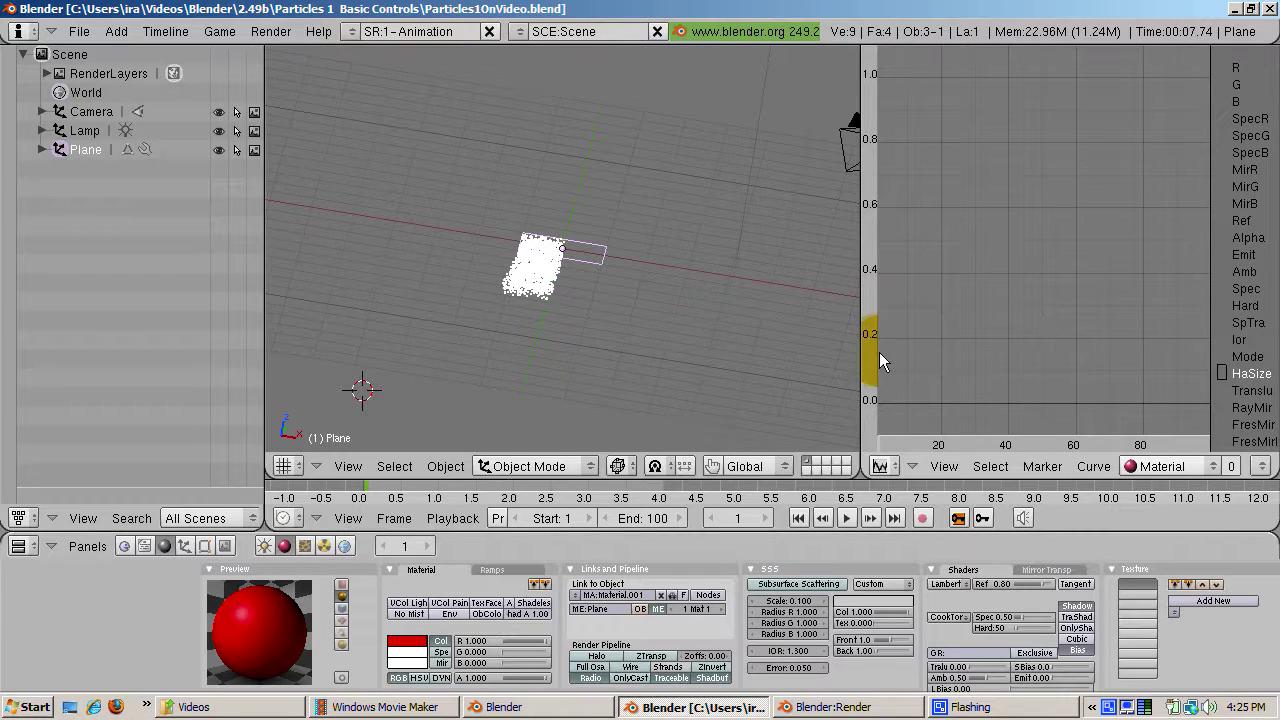
- Draw a HaSize curve from 0.15, peaking near 0.68, 0.35 dip, 0.58 peak, ending at 0.1
left_click(880, 350, "ctrl")
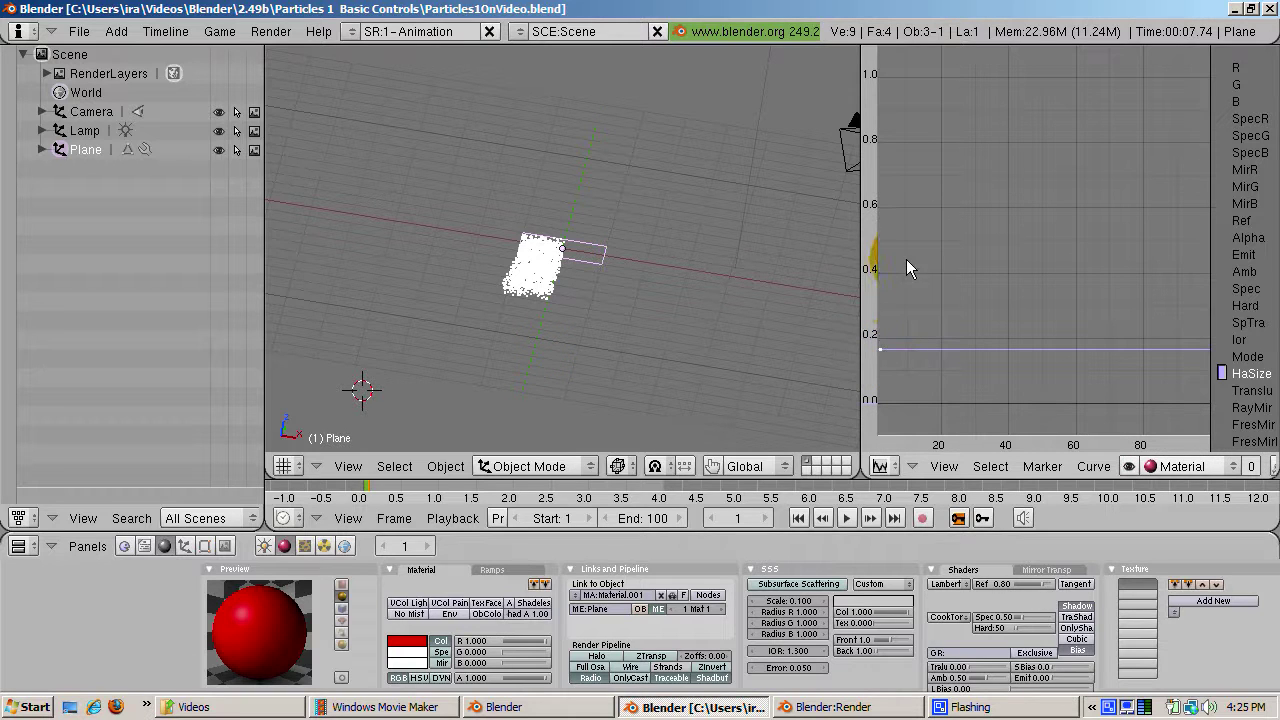
left_click(909, 236, "ctrl")
left_click(946, 183, "ctrl")
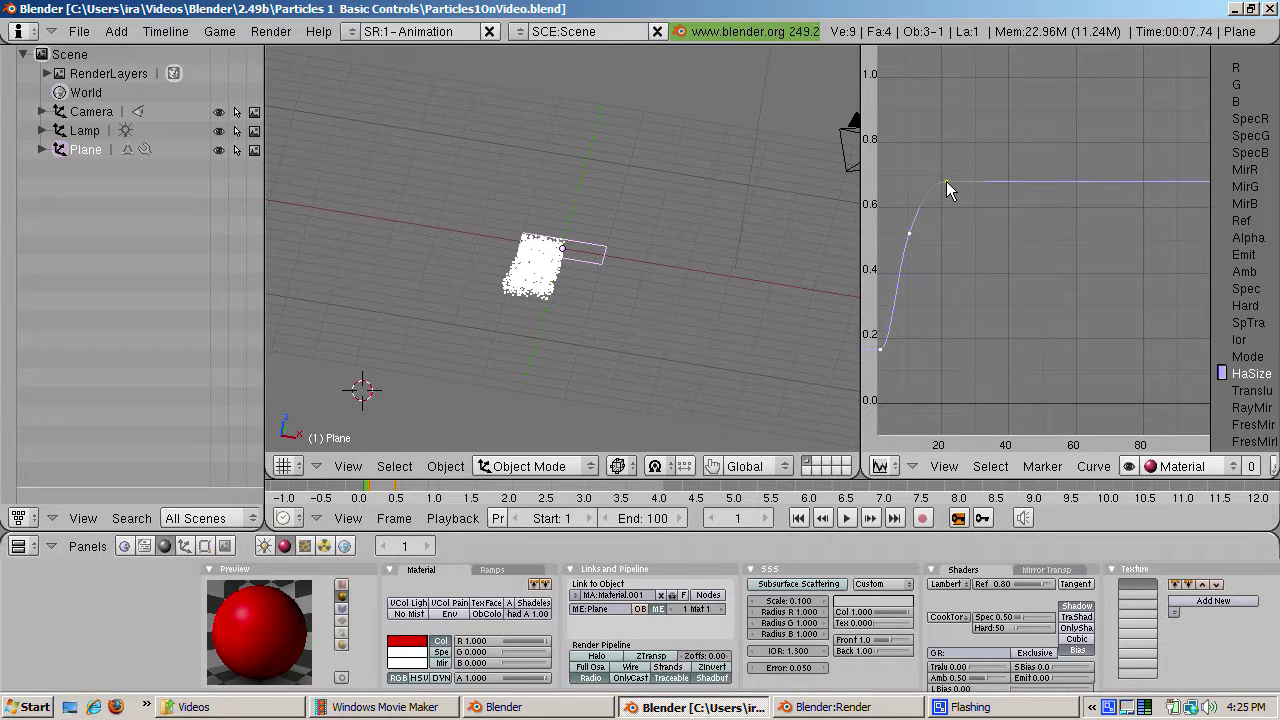
left_click(981, 290, "ctrl")
left_click(1063, 347, "ctrl")
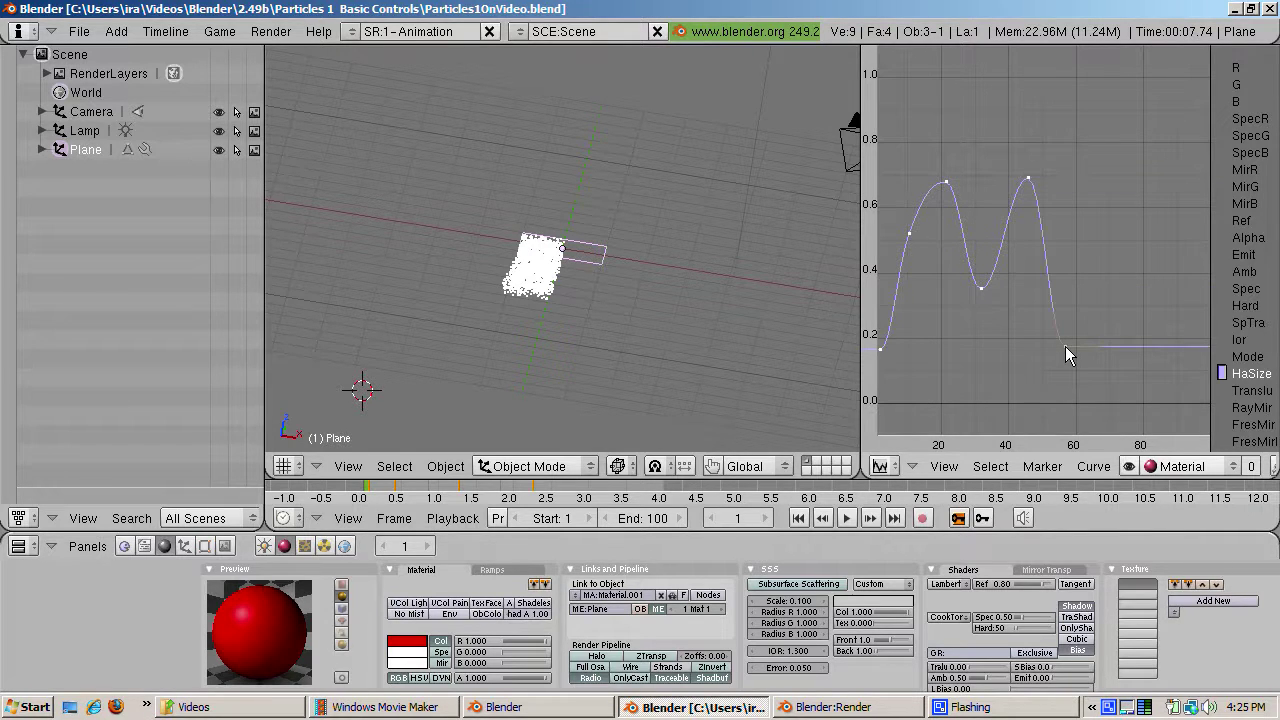
left_click(1140, 211, "ctrl")
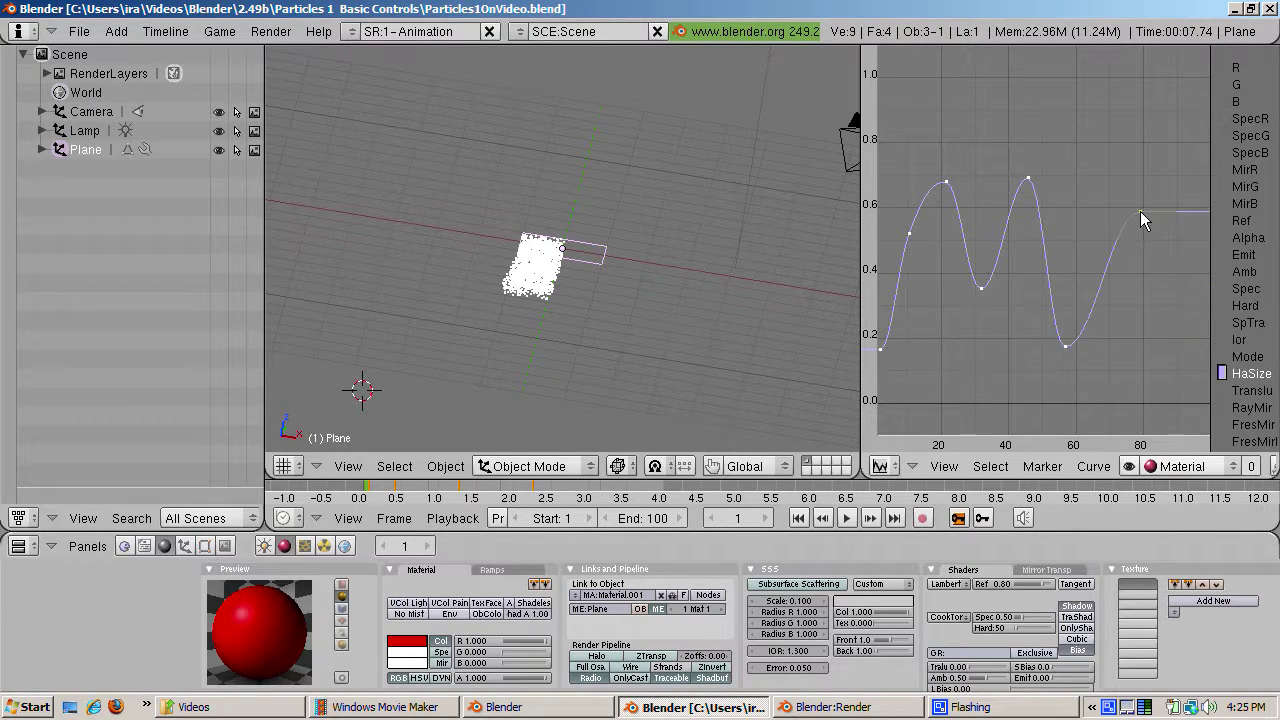
left_click(1190, 377, "ctrl")
key("Tab")
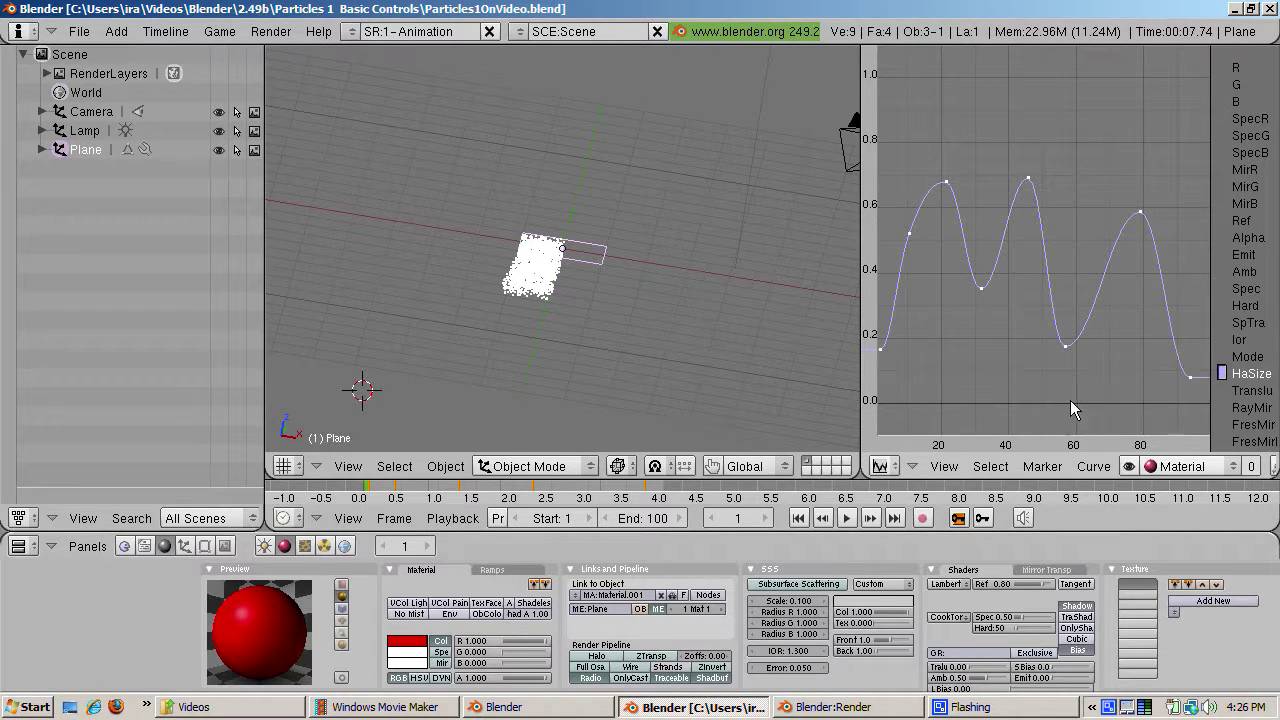